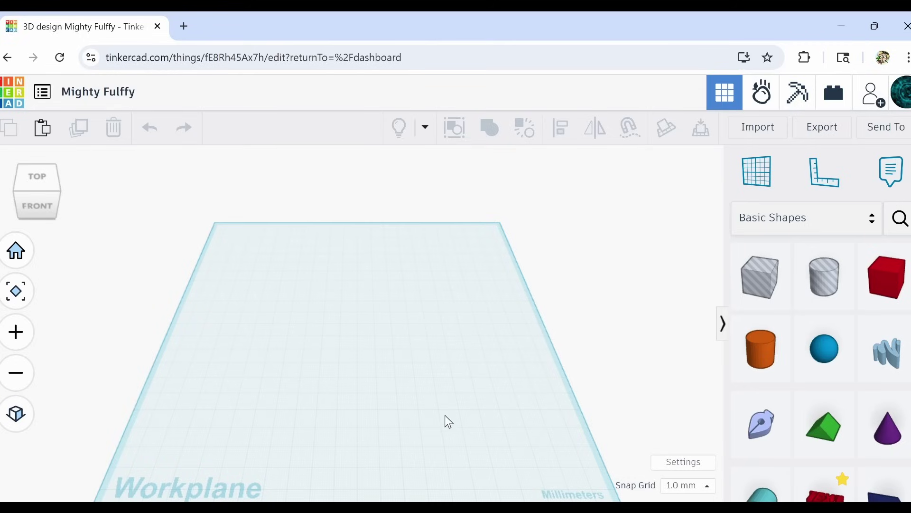
middle_click_drag(449, 419, 450, 359)
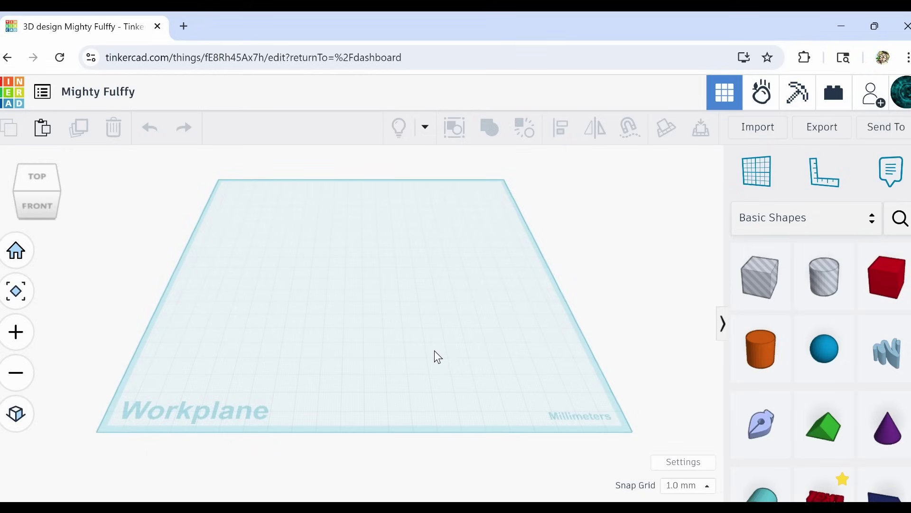
scroll(435, 351, "up", 2)
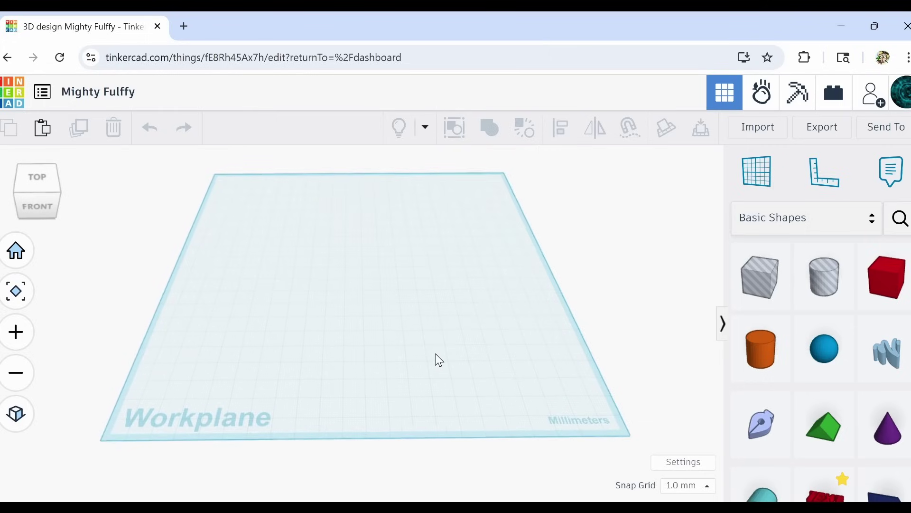
mouse_move(436, 344)
middle_mouse_down()
mouse_move(450, 354)
mouse_move(439, 349)
middle_mouse_up()
scroll(438, 345, "up", 3)
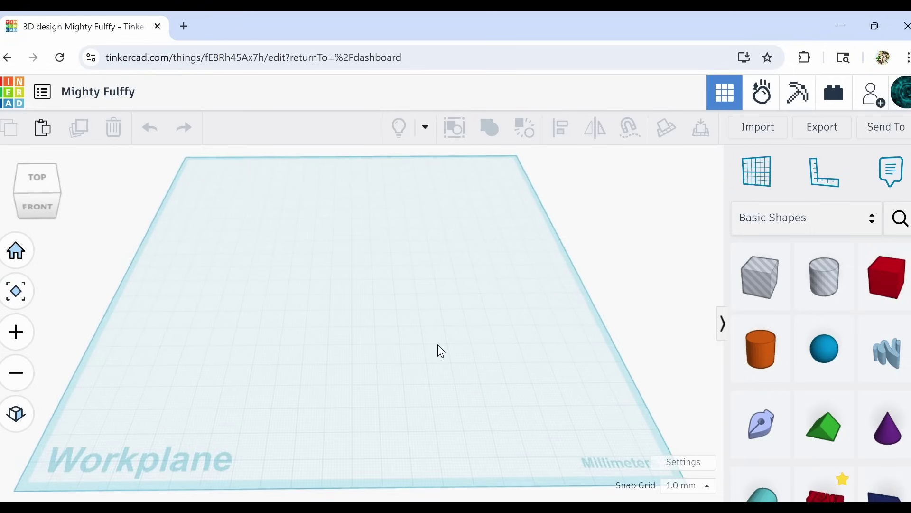
scroll(438, 343, "down", 1)
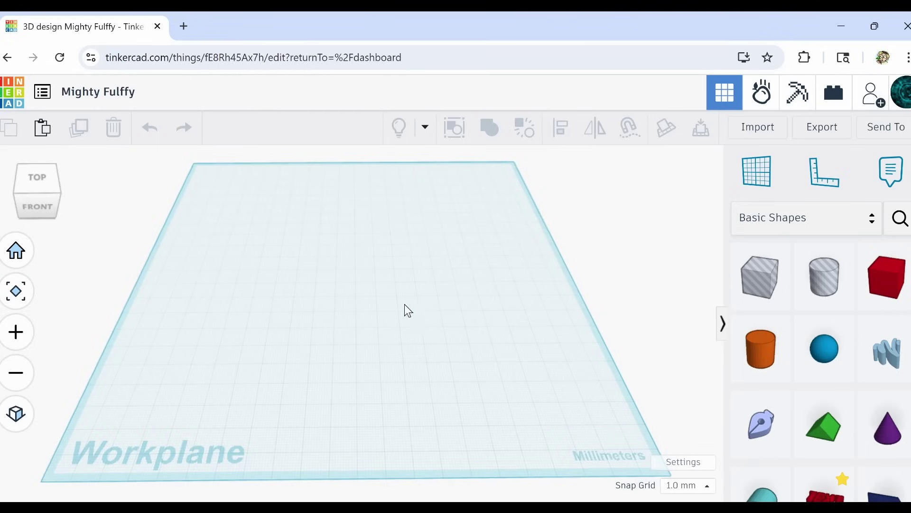
scroll(403, 306, "down", 1)
scroll(401, 304, "up", 2)
scroll(400, 299, "down", 1)
scroll(398, 299, "down", 1)
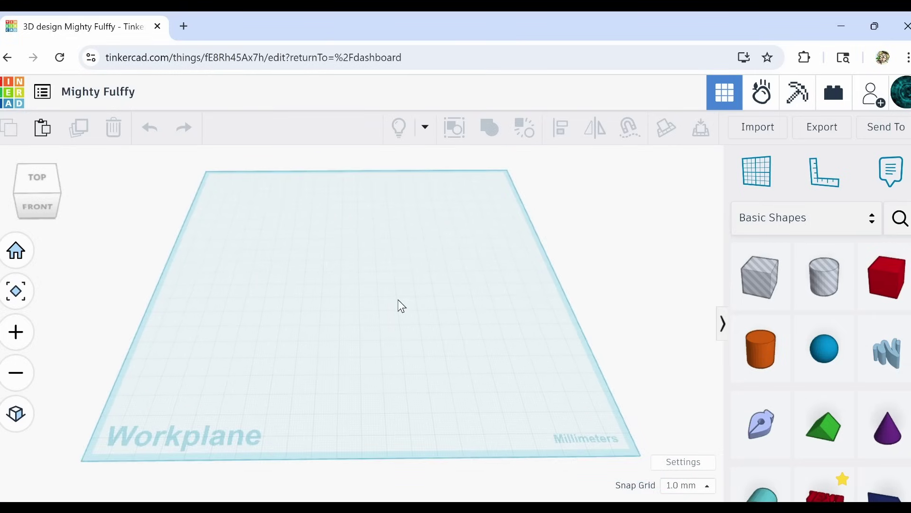
scroll(402, 306, "up", 1)
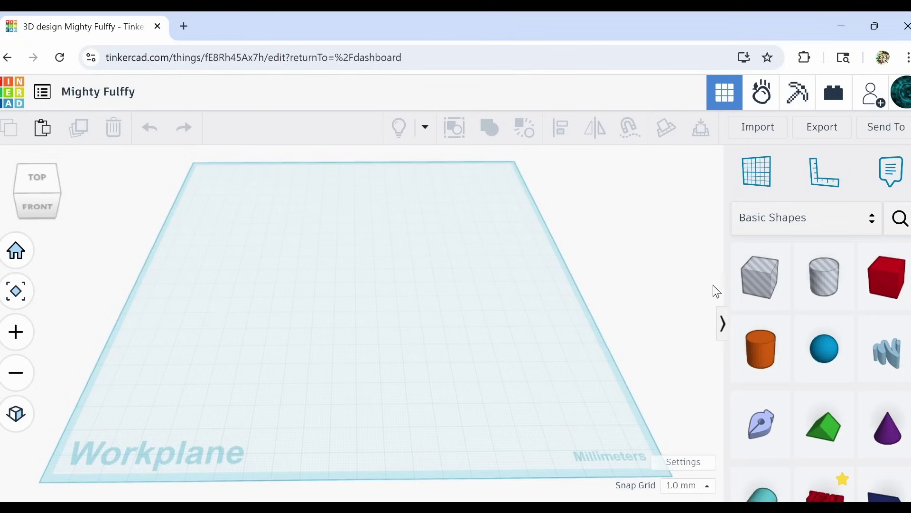
Place an orange cylinder on the workplane and duplicate it sideways into a row of six overlapping cylinders.
left_click_drag(774, 353, 275, 283)
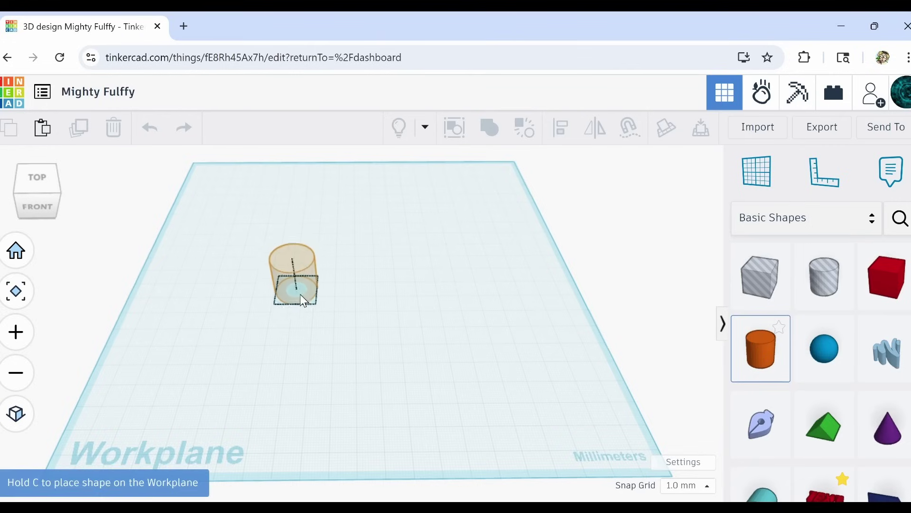
left_click(278, 284)
left_click(81, 128)
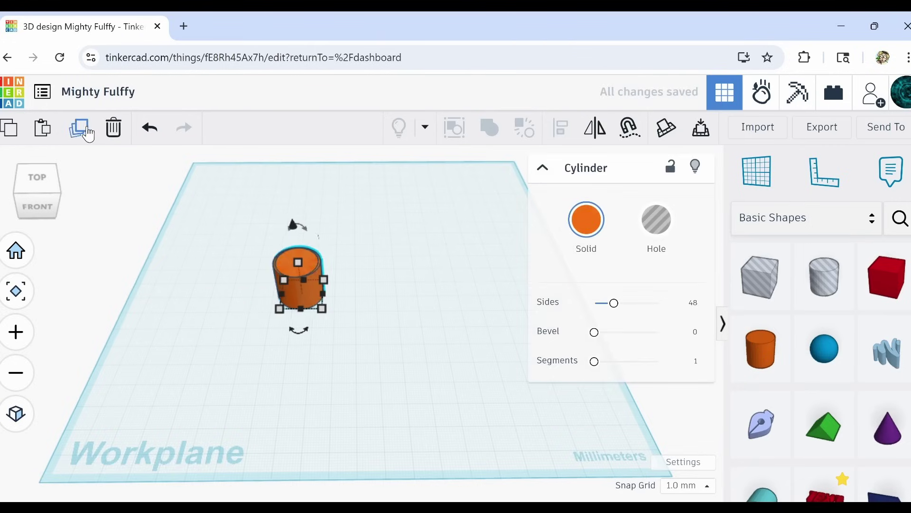
left_click(81, 128)
left_click(81, 128)
left_click(81, 128)
left_click(80, 125)
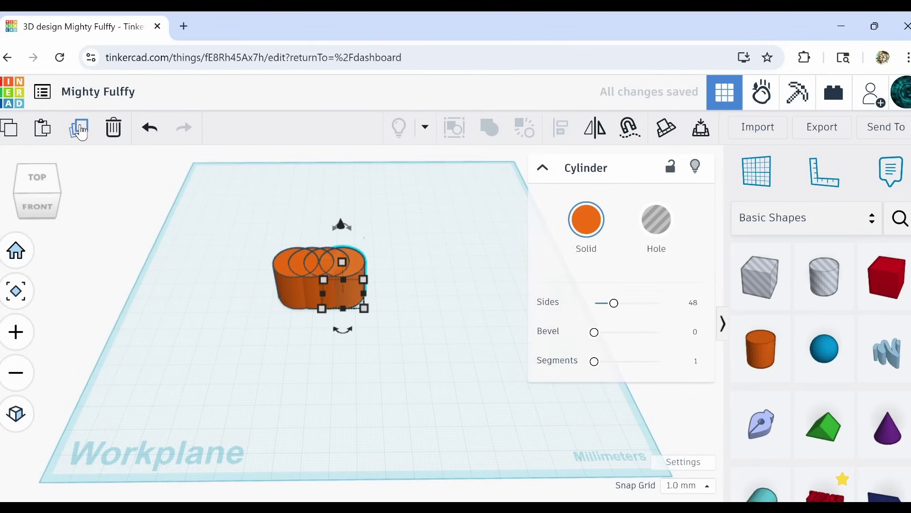
left_click(80, 125)
left_click(80, 124)
Combine all six overlapping cylinders into a Bundle group.
left_click(286, 241)
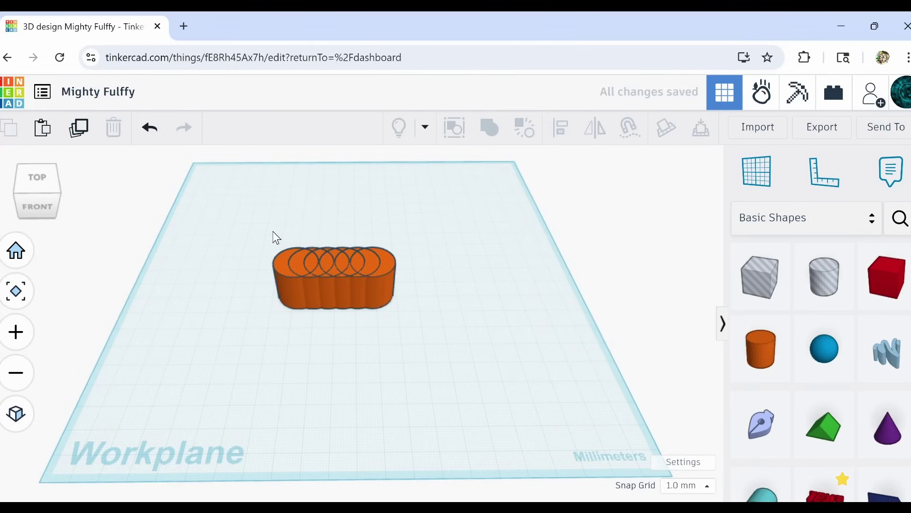
left_click_drag(264, 230, 404, 332)
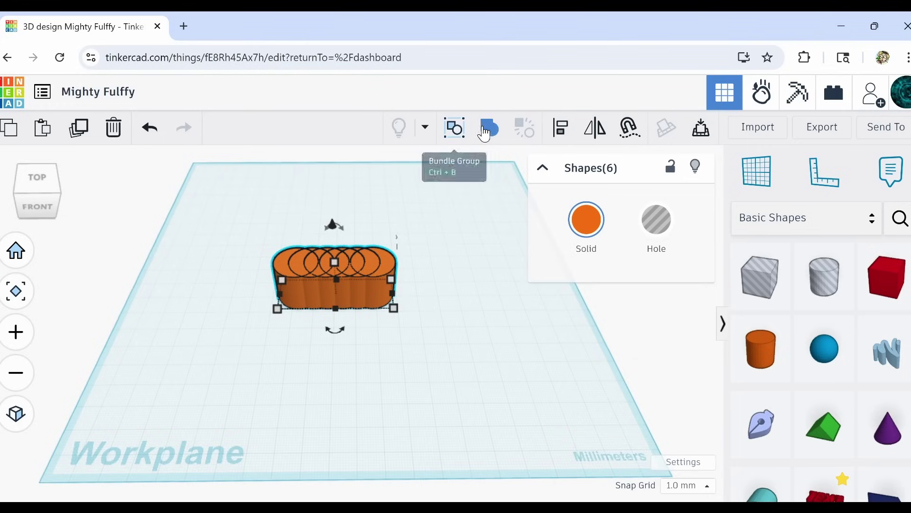
left_click(455, 133)
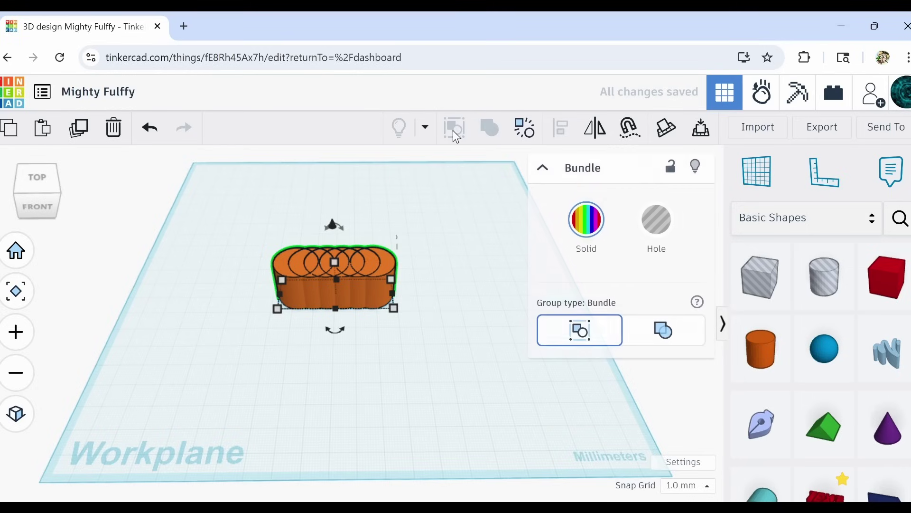
scroll(359, 258, "up", 8)
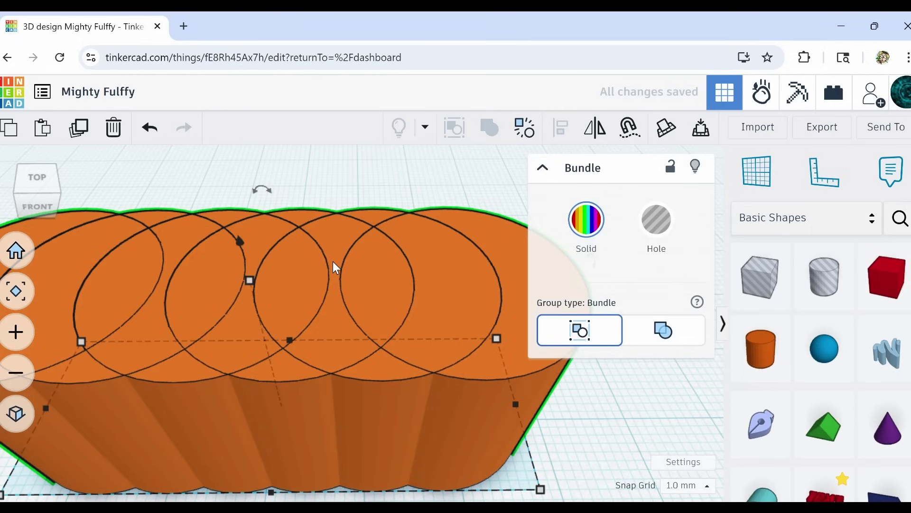
scroll(332, 262, "down", 1)
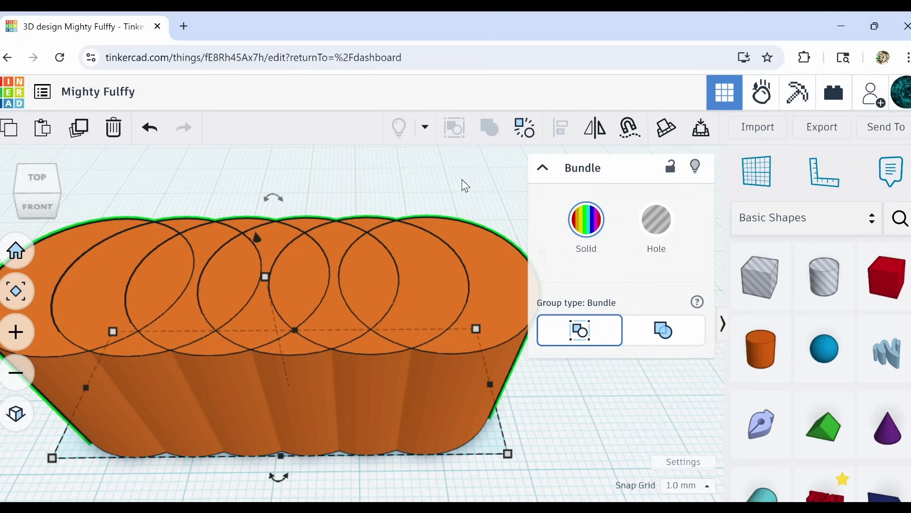
scroll(480, 172, "down", 2)
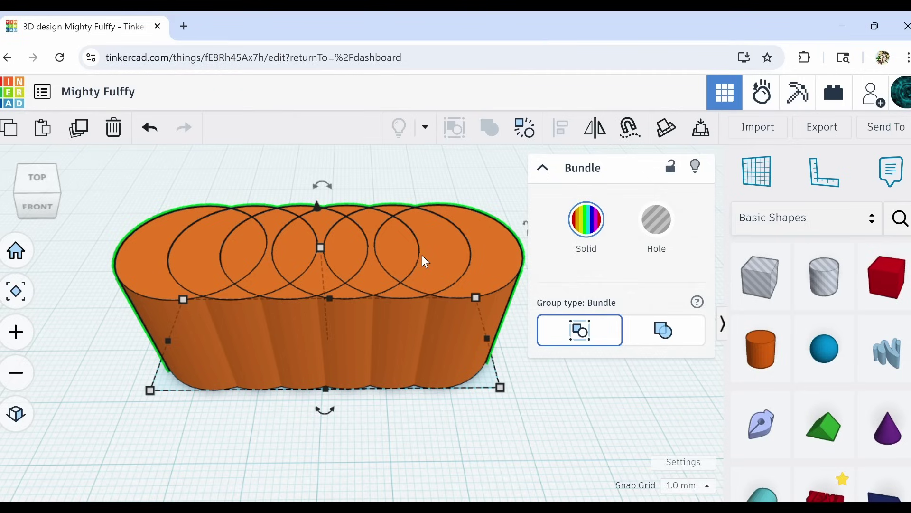
scroll(425, 261, "down", 3)
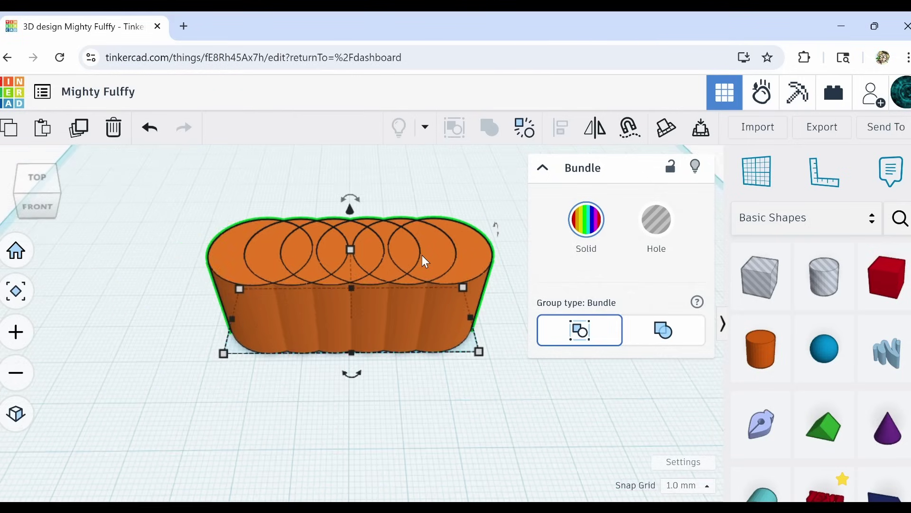
scroll(425, 261, "down", 1)
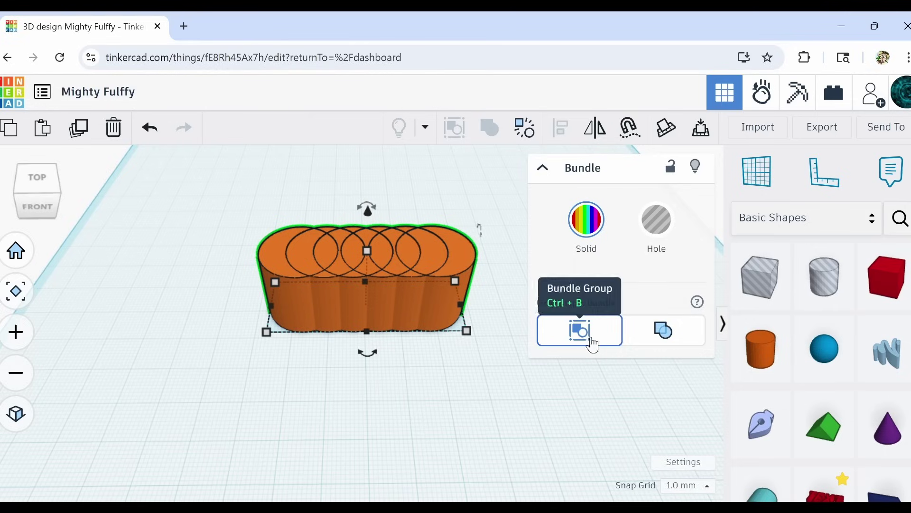
Switch the overlapping cylinders' group type to Union, return it to Bundle and deselect the group.
left_click(674, 342)
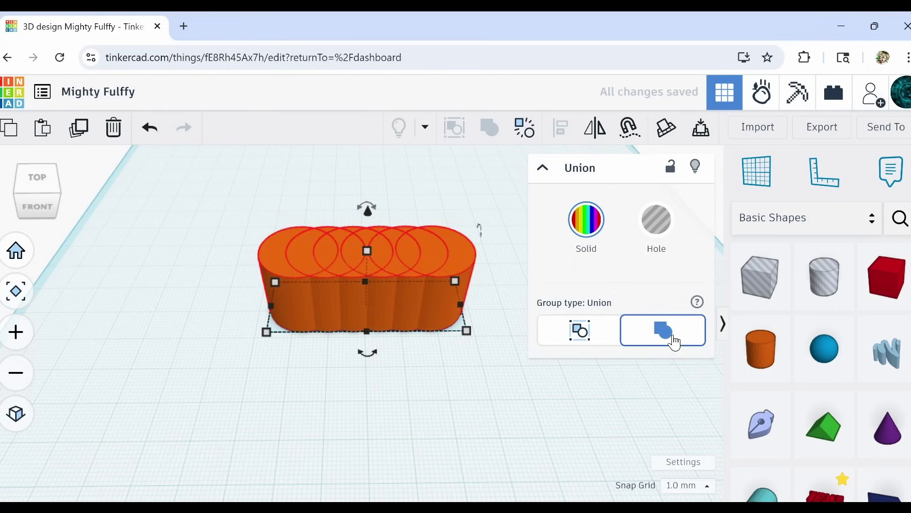
left_click(582, 333)
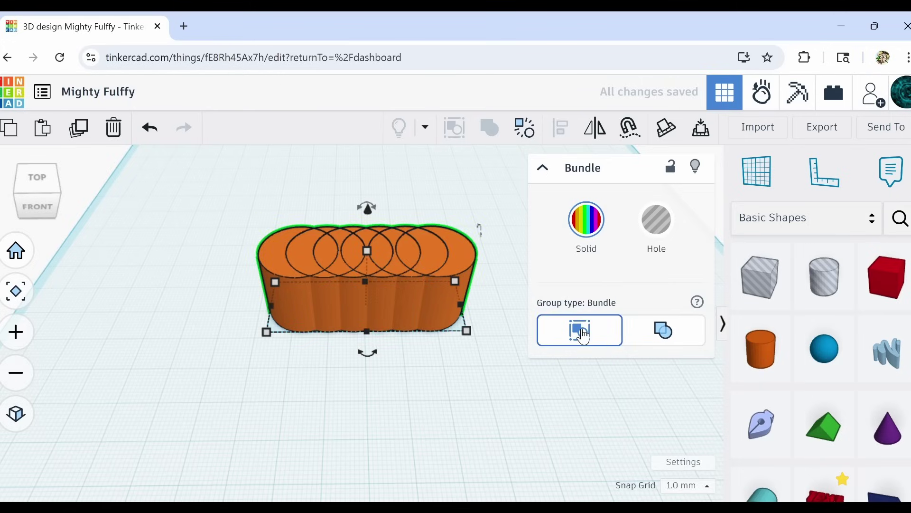
left_click(418, 376)
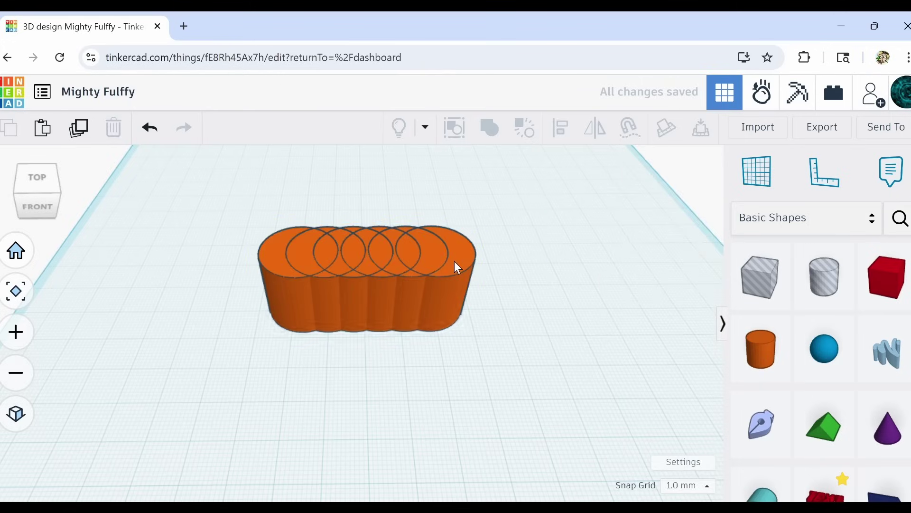
Move the bundle of overlapping cylinders around the workplane as a single object.
left_click_drag(454, 261, 488, 314)
left_click(488, 270)
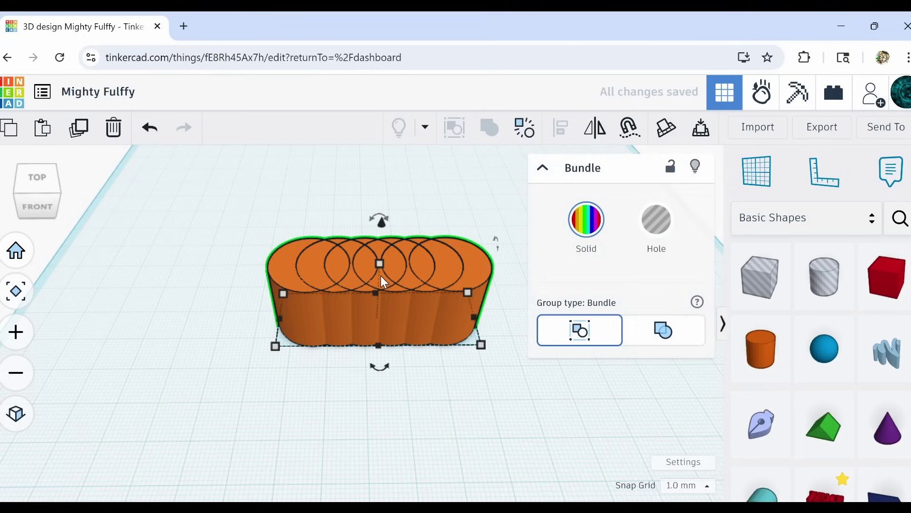
left_click_drag(431, 255, 413, 231)
left_click(366, 370)
mouse_move(412, 264)
left_mouse_down()
mouse_move(395, 267)
mouse_move(400, 277)
left_mouse_up()
scroll(375, 340, "up", 4)
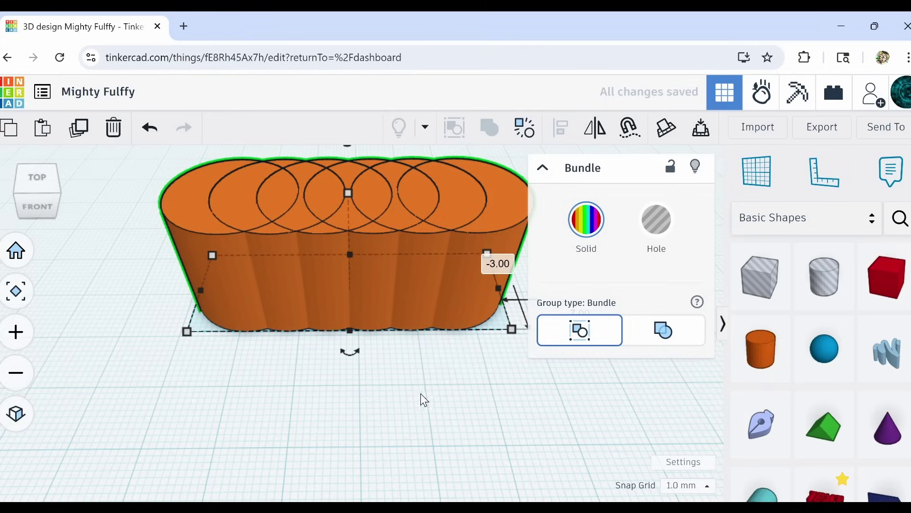
middle_click_drag(420, 400, 423, 459)
scroll(415, 420, "down", 2)
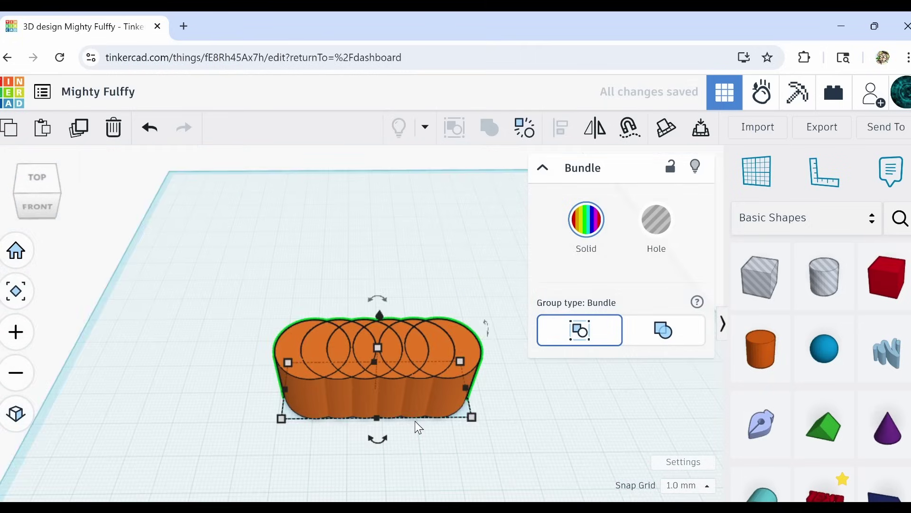
scroll(412, 349, "down", 2)
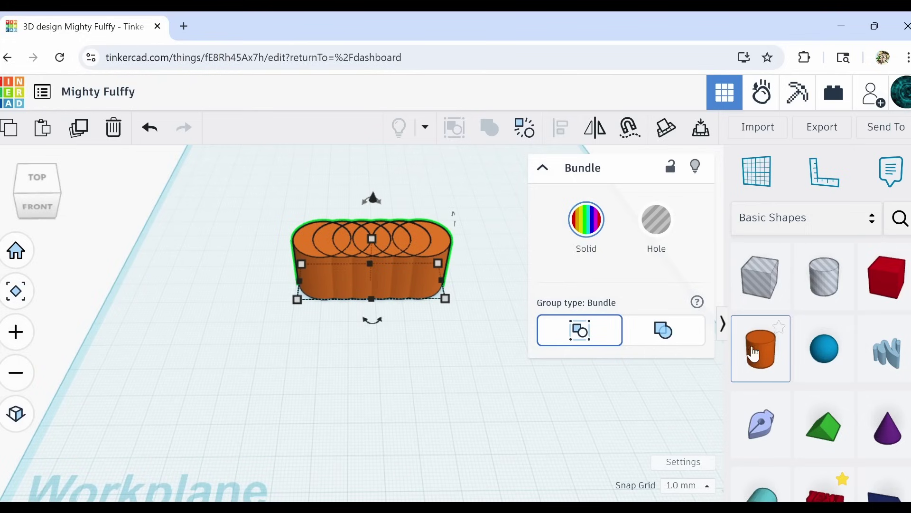
Place a new cylinder in front of the bundle and duplicate it into a row of five evenly spaced, separate cylinders.
left_click_drag(759, 349, 284, 362)
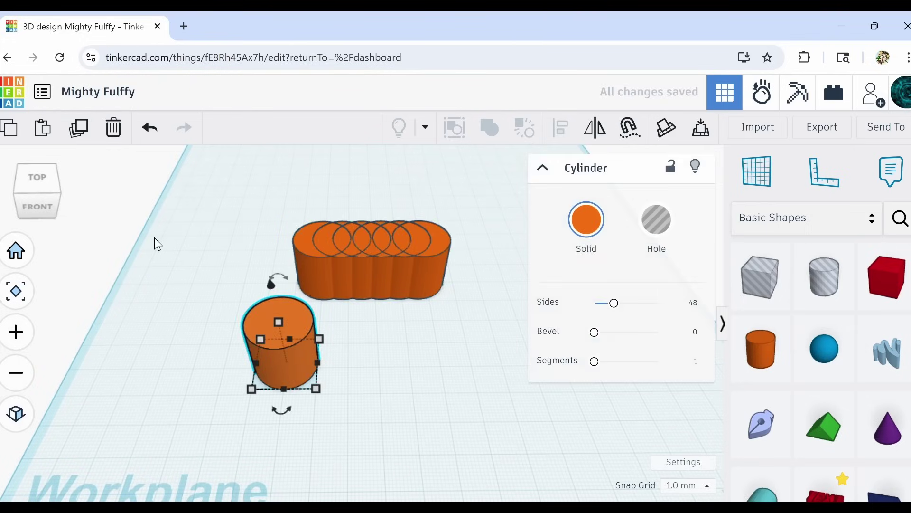
left_click(80, 128)
key("shift+Right")
key("shift+Right")
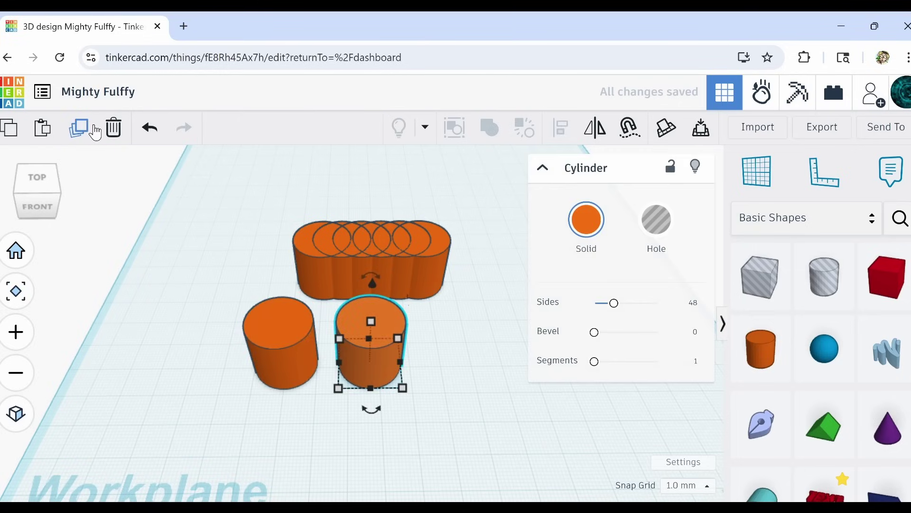
left_click(79, 128)
left_click(80, 129)
left_click(80, 128)
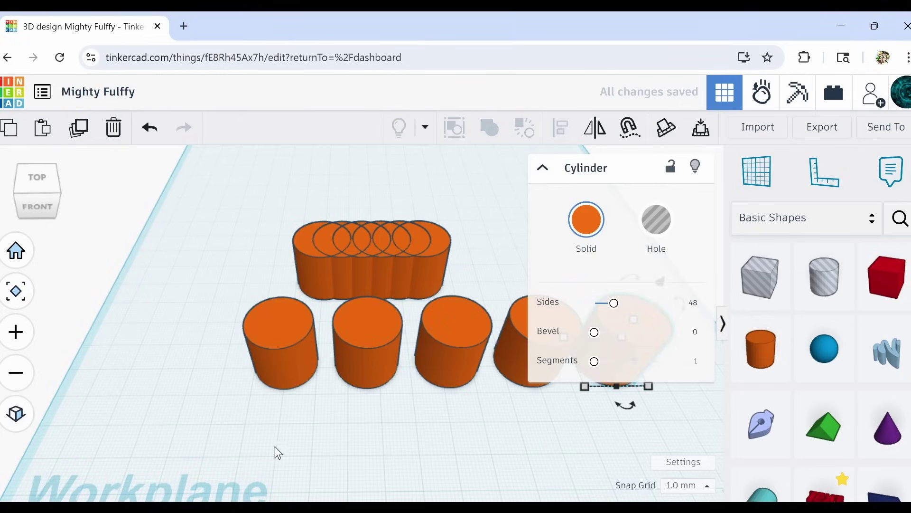
Bundle the five separate cylinders and move them together slightly closer to the overlapping row.
left_click_drag(212, 315, 633, 416)
key("f")
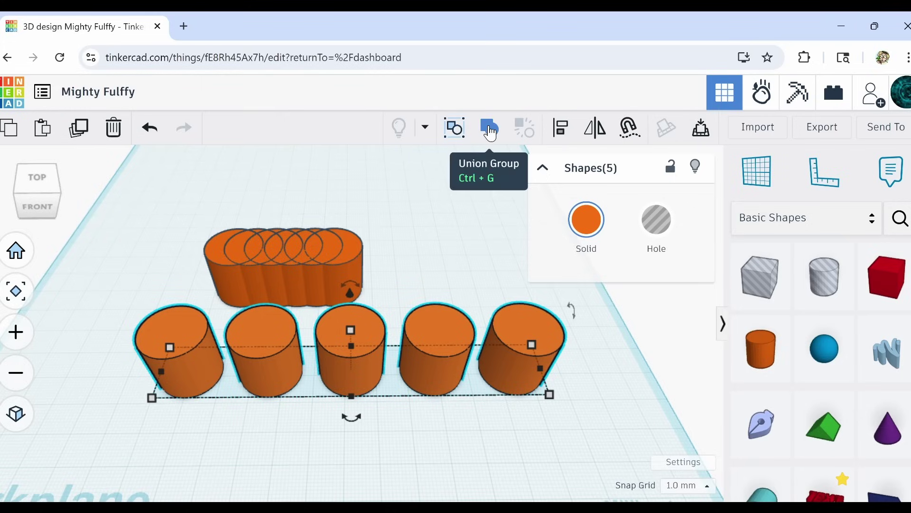
left_click(460, 130)
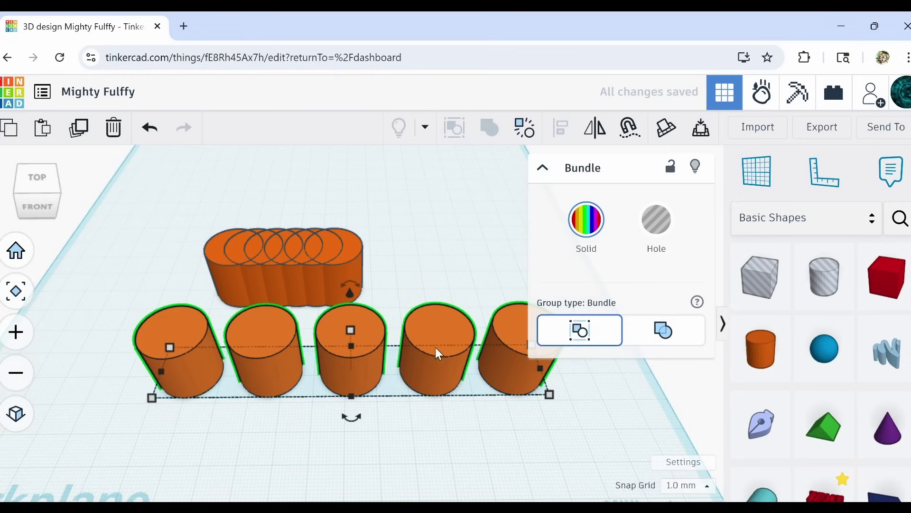
left_click_drag(438, 353, 397, 463)
left_click(397, 463)
left_click_drag(377, 374, 408, 383)
left_click(309, 385)
left_click(412, 319)
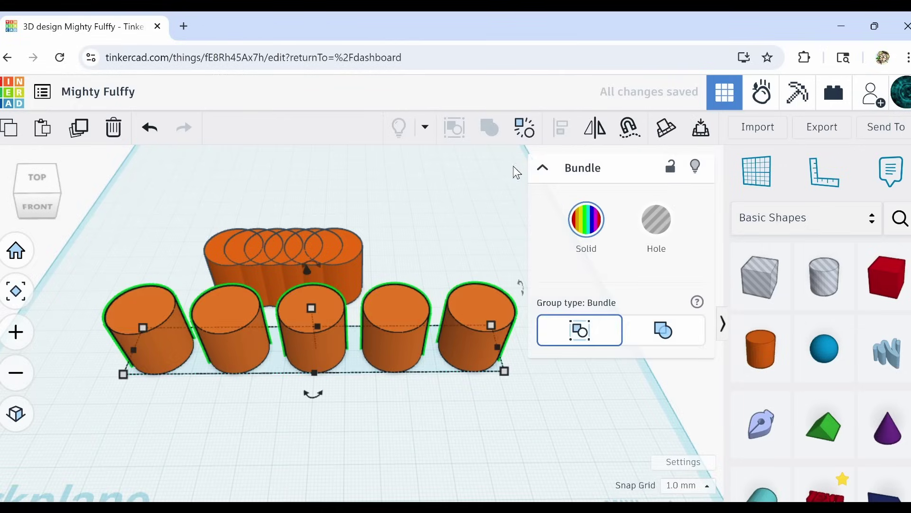
Ungroup the five-cylinder bundle and colour its second cylinder blue.
left_click(528, 135)
left_click(310, 428)
left_click(231, 332)
left_click(587, 219)
left_click(571, 371)
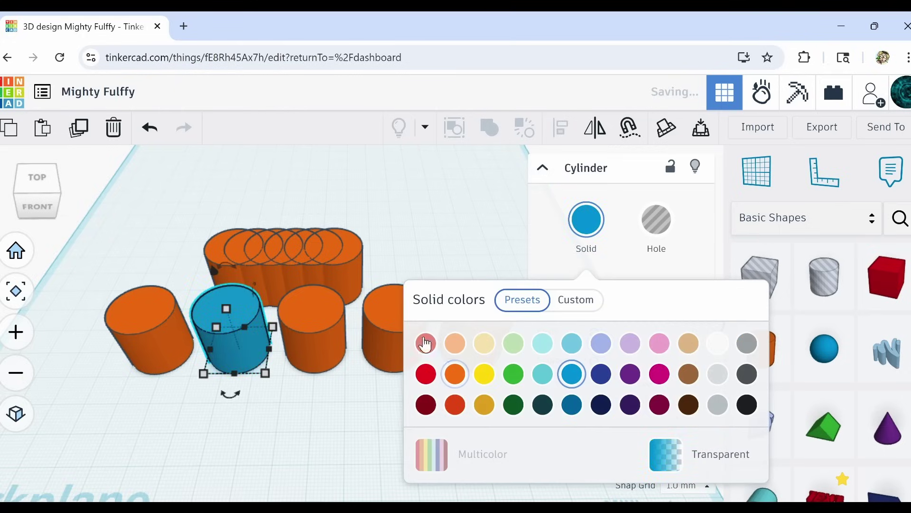
Colour the third cylinder of the front row green and the fourth one magenta.
left_click(333, 333)
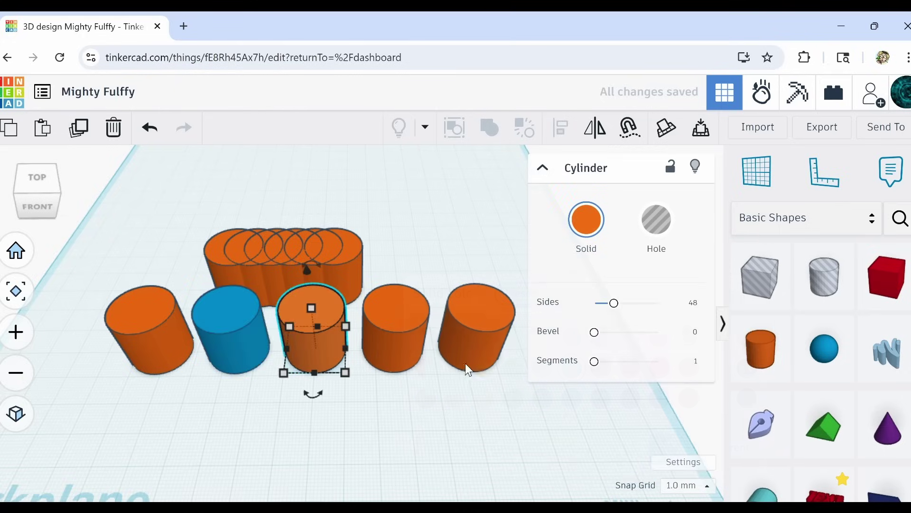
left_click(586, 220)
left_click(514, 373)
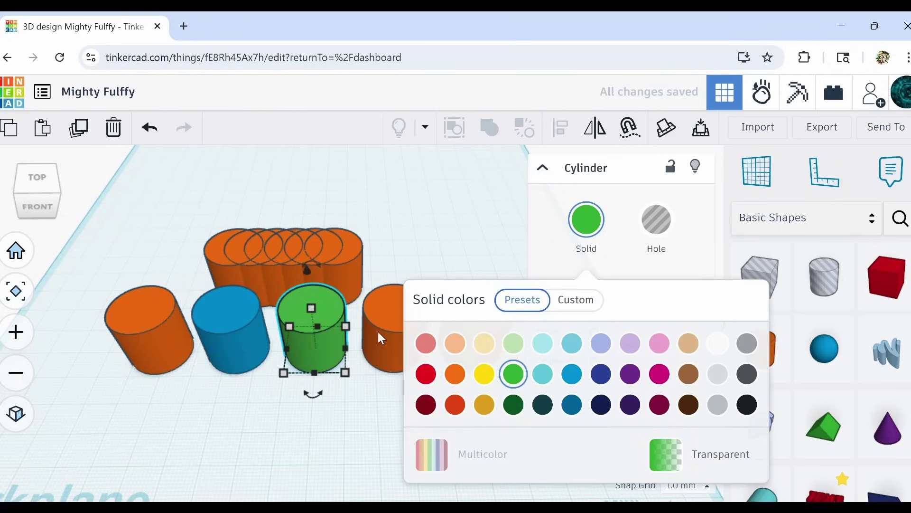
left_click(380, 332)
left_click(587, 223)
left_click(660, 374)
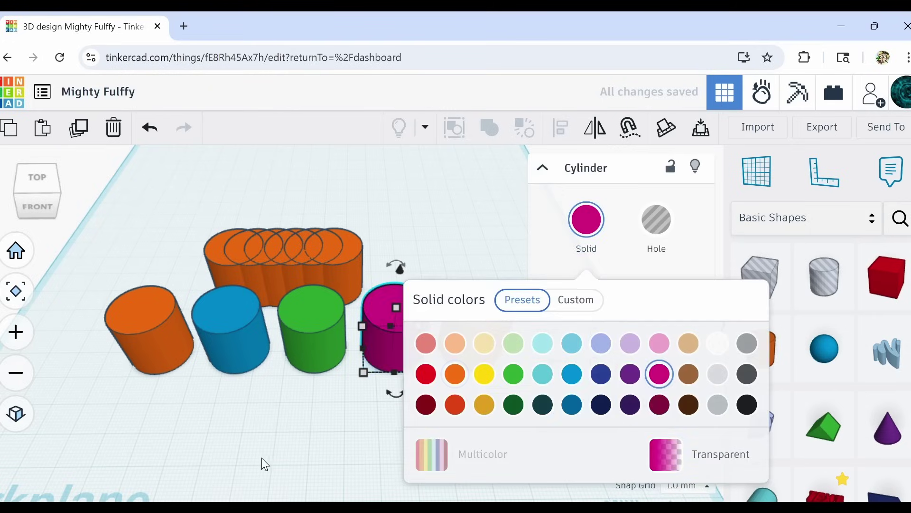
Bundle the five coloured cylinders of the front row.
left_click(260, 463)
left_click_drag(82, 313, 524, 371)
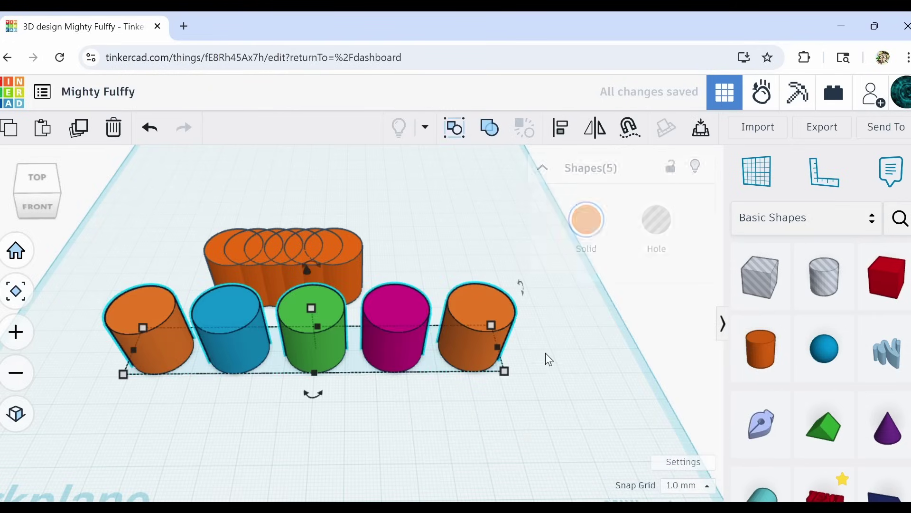
left_click(454, 128)
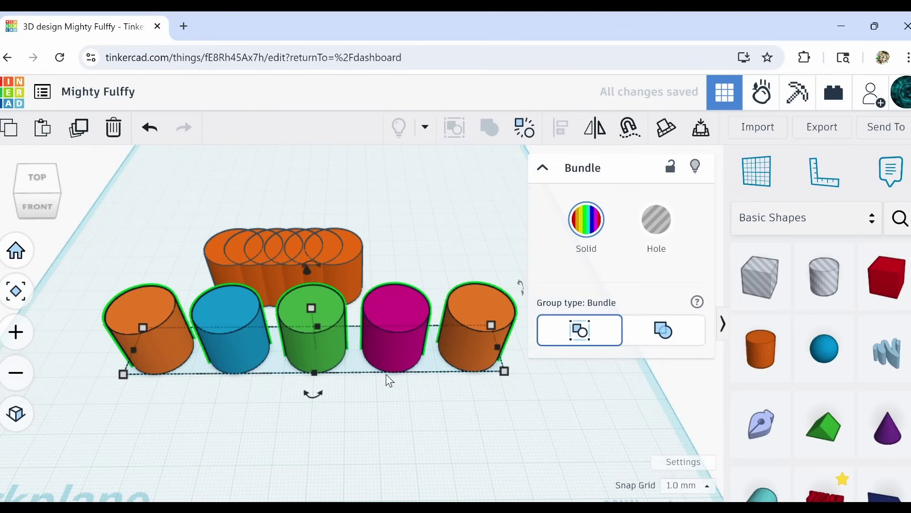
Stretch the coloured bundle to about 94 mm by 38 mm and reposition it in front of the overlapping row.
left_click_drag(393, 336, 378, 362)
left_click_drag(502, 408, 409, 463)
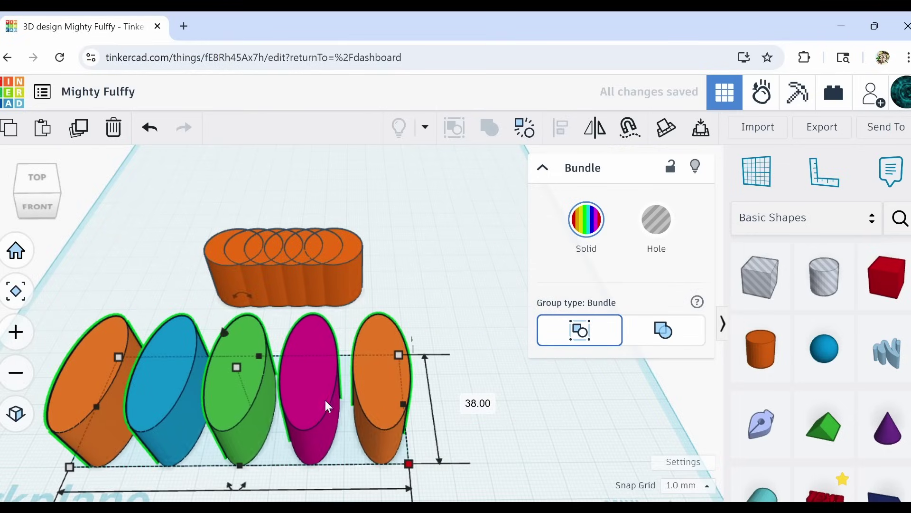
left_click_drag(311, 392, 377, 350)
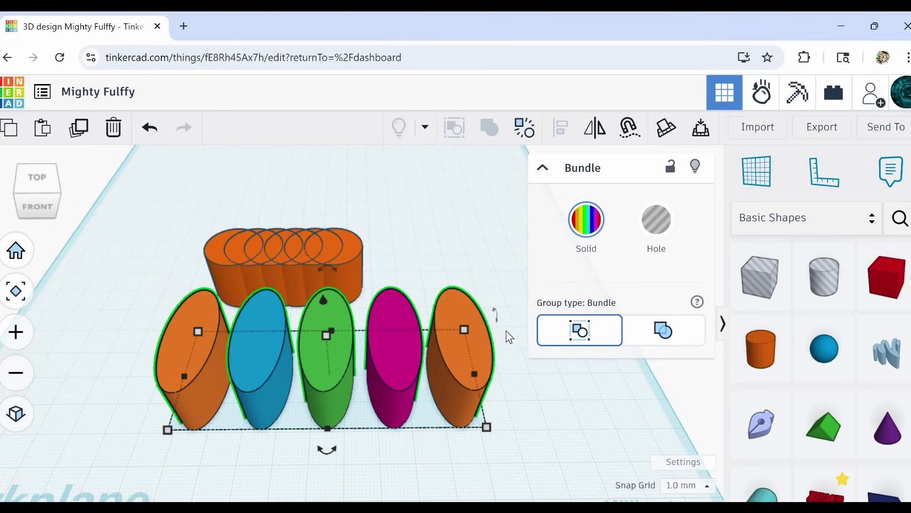
left_click(490, 238)
left_click(467, 328)
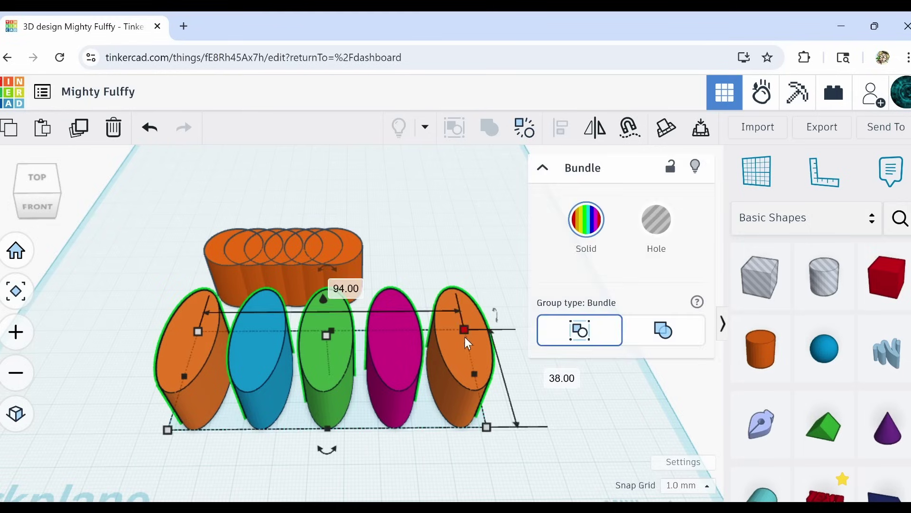
left_click_drag(452, 357, 432, 365)
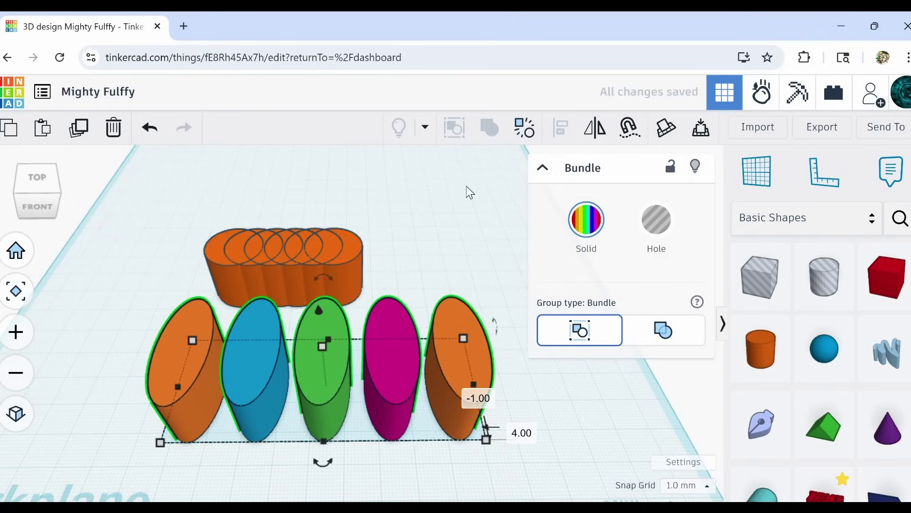
Ungroup the coloured bundle, try moving its last orange cylinder on its own, and undo that move.
left_click_drag(410, 209, 216, 256)
left_click(414, 228)
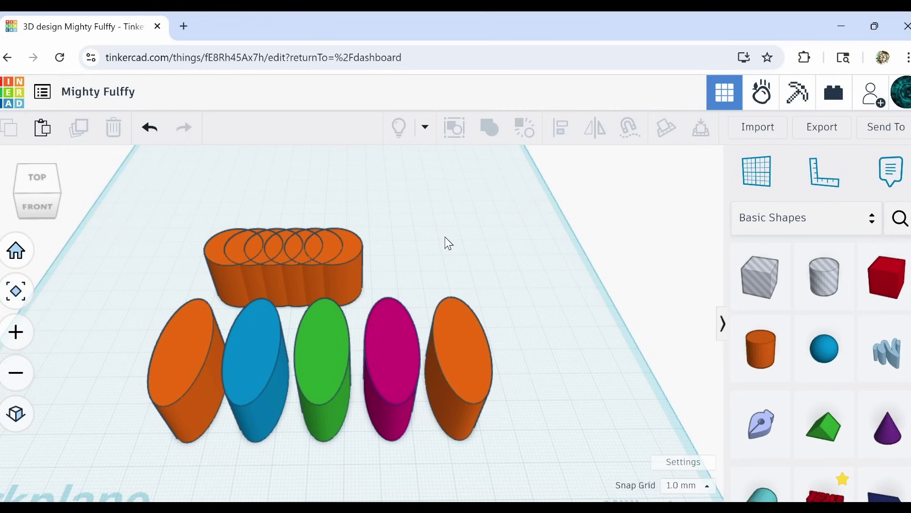
left_click_drag(144, 365, 490, 391)
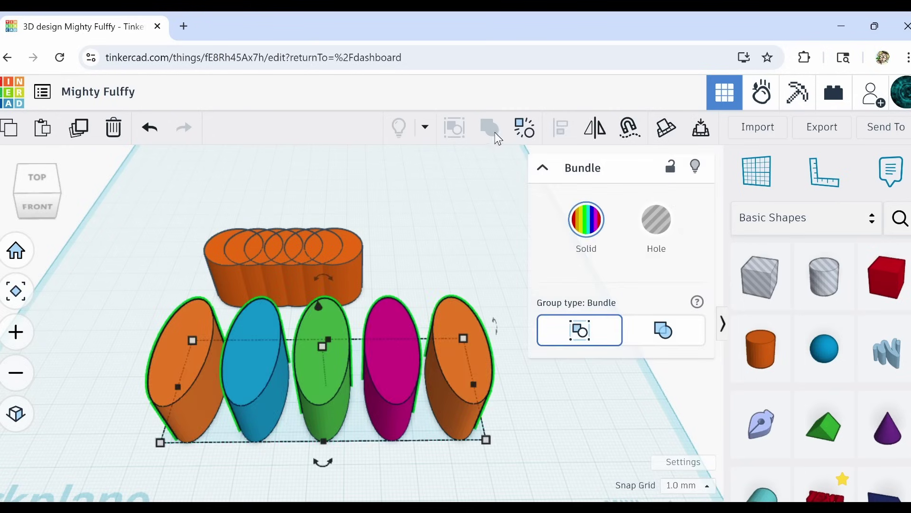
left_click(524, 134)
left_click(479, 264)
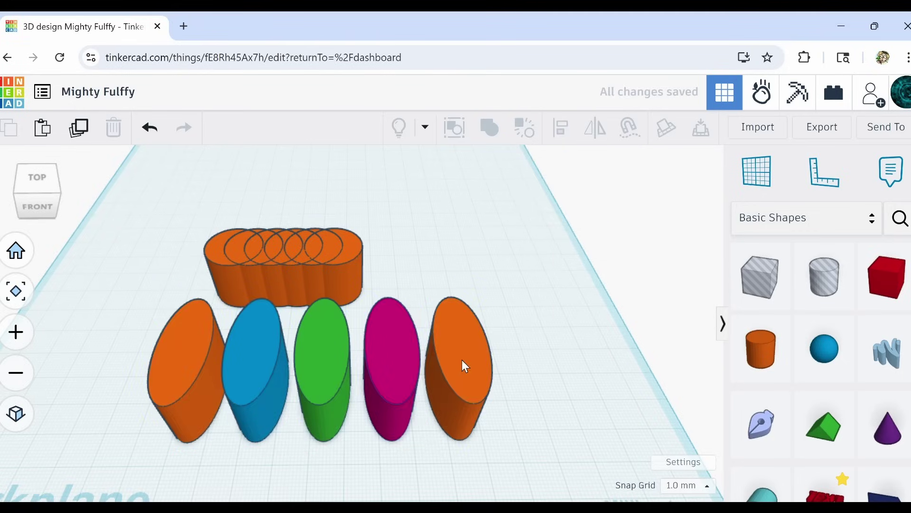
left_click_drag(463, 362, 472, 299)
left_click(144, 134)
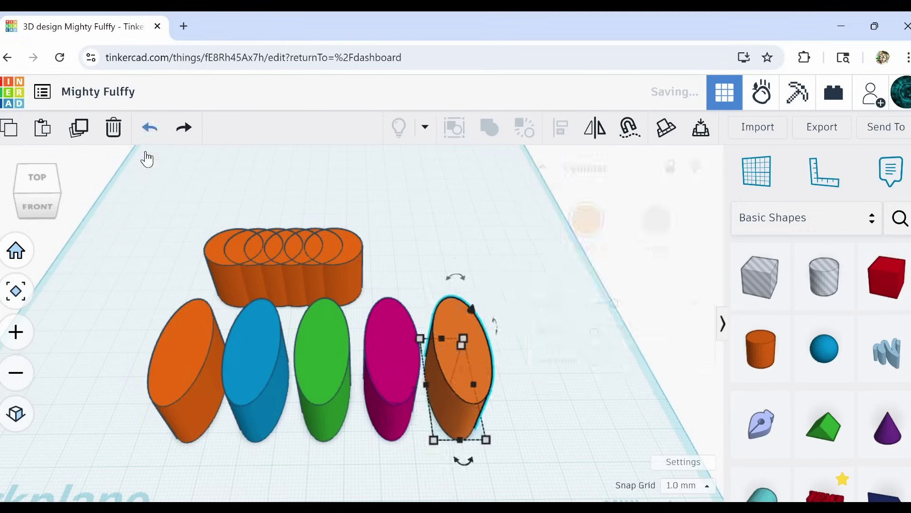
Combine the five stretched cylinders into a Union and shift the union slightly sideways.
left_click_drag(118, 353, 462, 428)
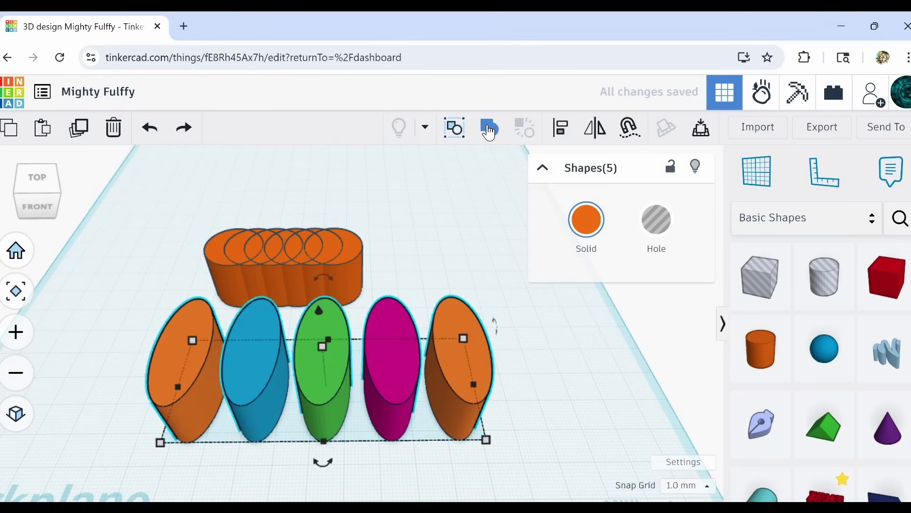
left_click(489, 130)
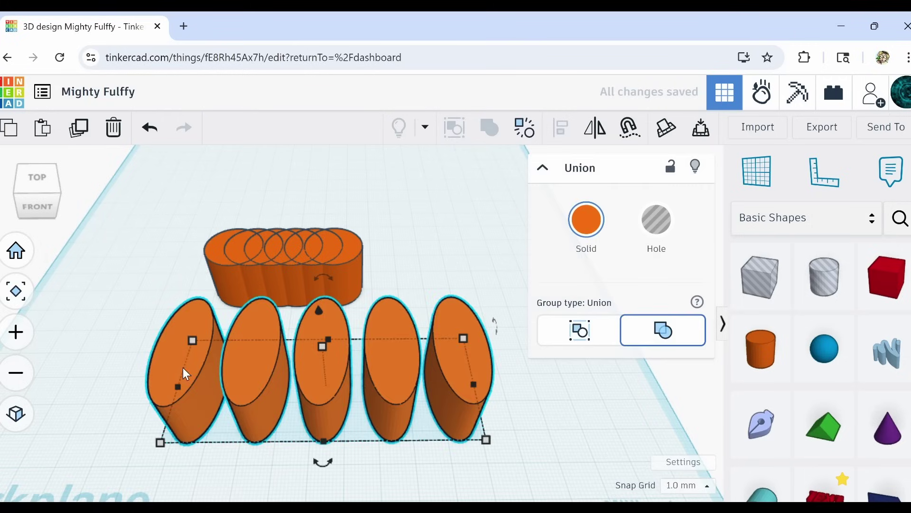
mouse_move(394, 371)
left_mouse_down()
mouse_move(453, 270)
mouse_move(326, 318)
mouse_move(366, 370)
mouse_move(380, 366)
left_mouse_up()
Set the union's solid colour to Multicolor.
left_click(585, 230)
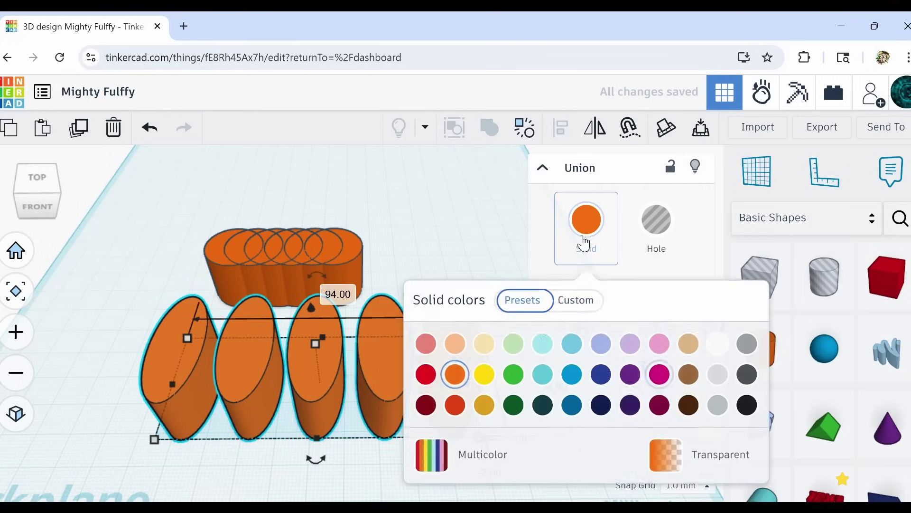
left_click(440, 468)
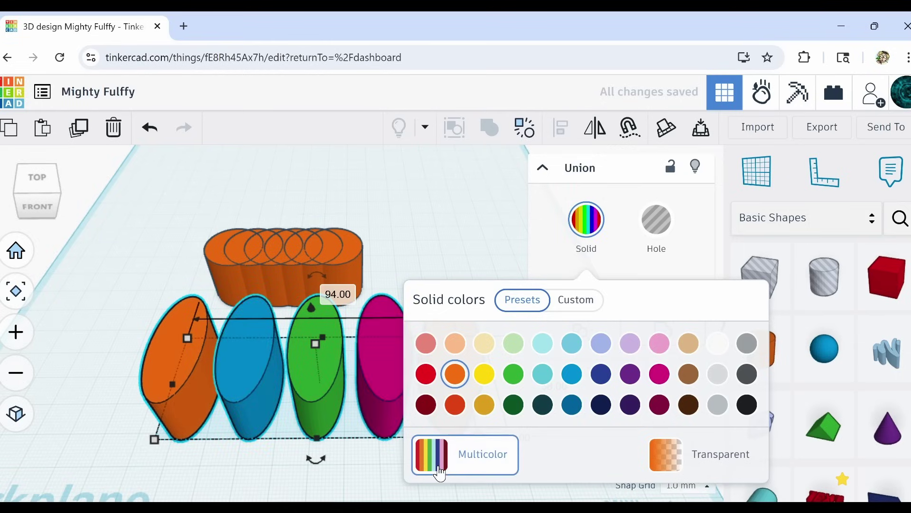
left_click(389, 465)
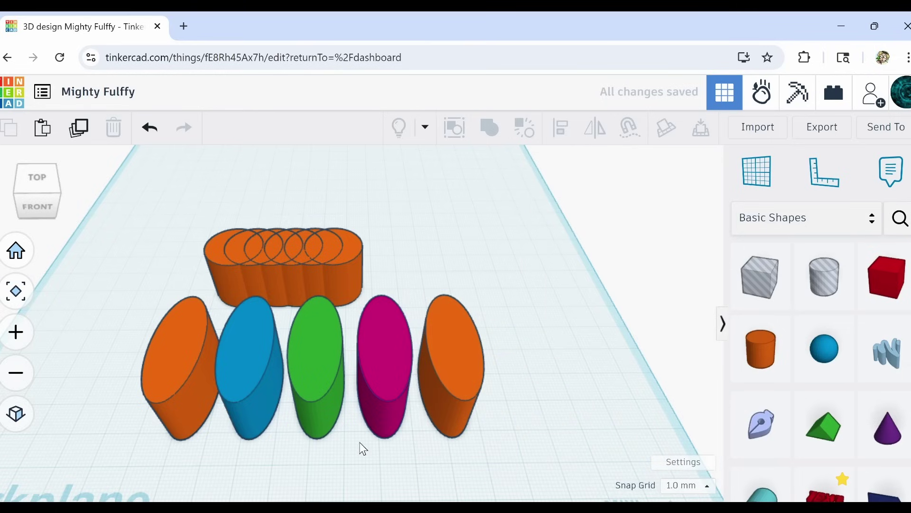
Delete both cylinder groups and place a red box about 4 mm by 10 mm near the front-left of the workplane.
left_click_drag(137, 216, 529, 462)
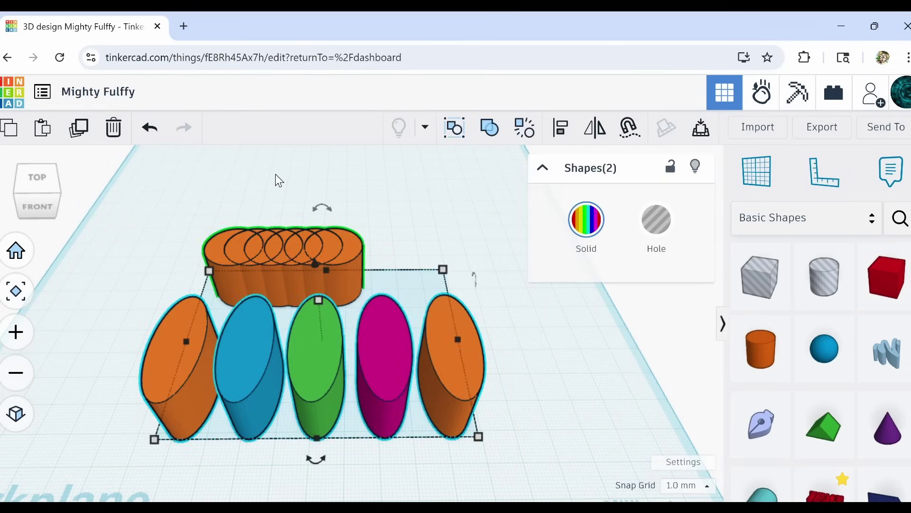
left_click(114, 133)
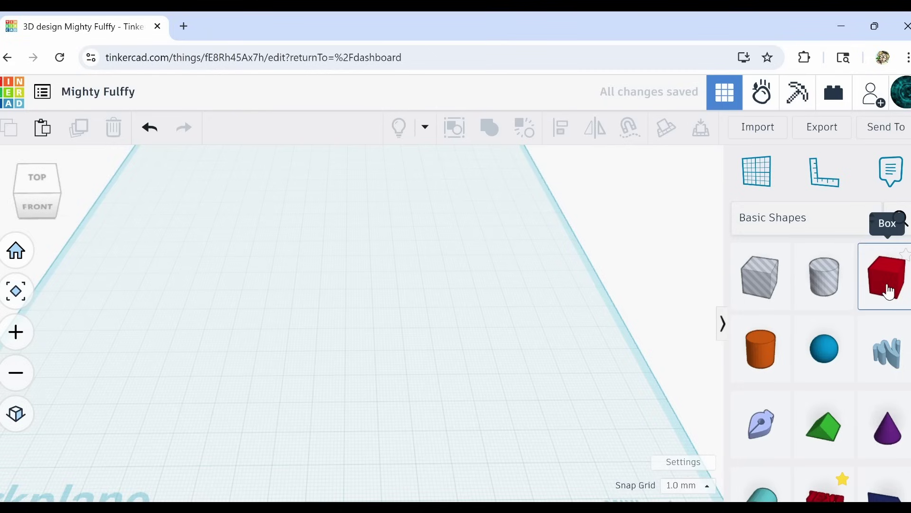
left_click_drag(890, 291, 143, 379)
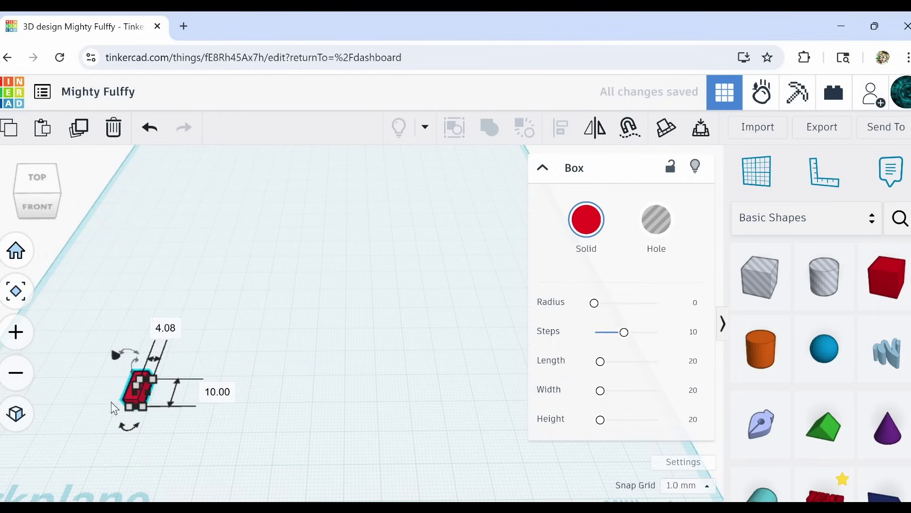
Round the box's edges with a radius of about 7.13.
scroll(130, 393, "up", 5)
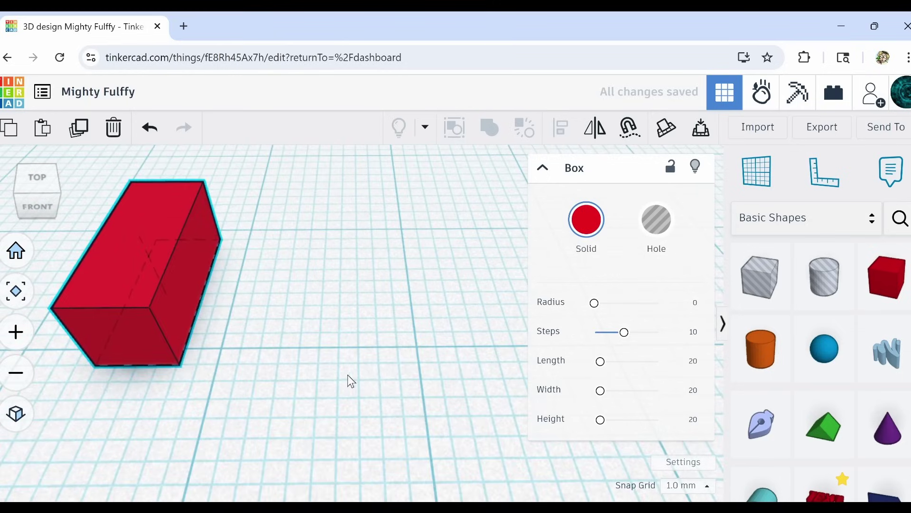
left_click(629, 305)
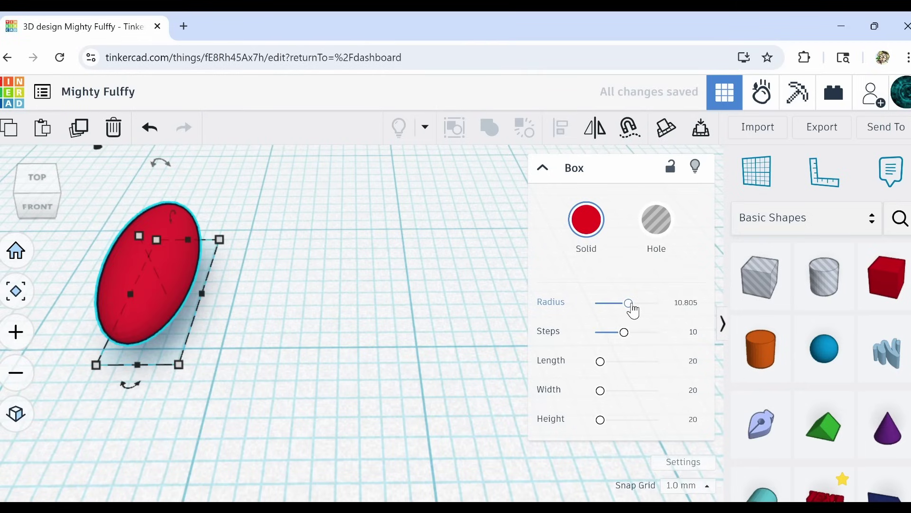
left_click(617, 304)
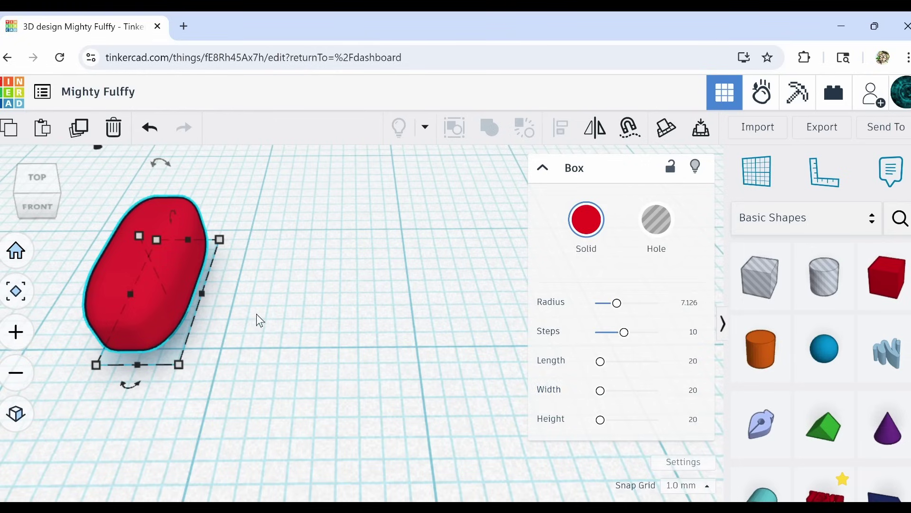
Colour the rounded box light teal.
right_click_drag(161, 235, 339, 338)
scroll(284, 344, "up", 5)
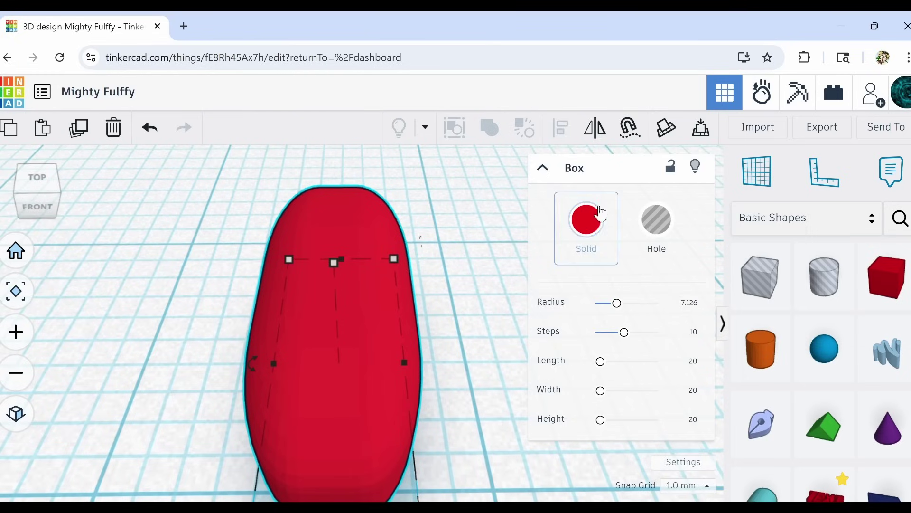
left_click(601, 218)
left_click(543, 373)
scroll(291, 394, "up", 1)
mouse_move(303, 400)
right_mouse_down()
mouse_move(238, 358)
mouse_move(223, 337)
mouse_move(305, 400)
right_mouse_up()
scroll(314, 402, "down", 5)
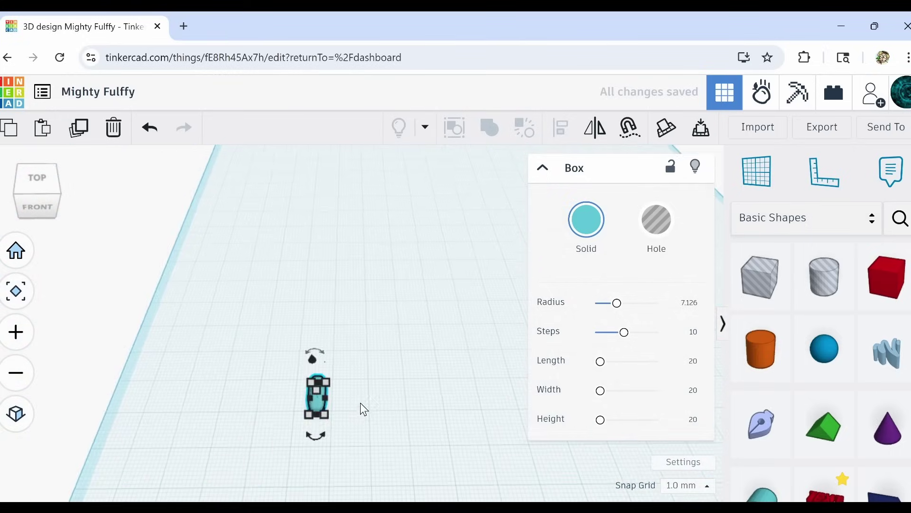
Duplicate the rounded box repeatedly at an even spacing to form a straight row of 36 boxes across the workplane.
scroll(326, 360, "down", 2)
scroll(328, 372, "down", 2)
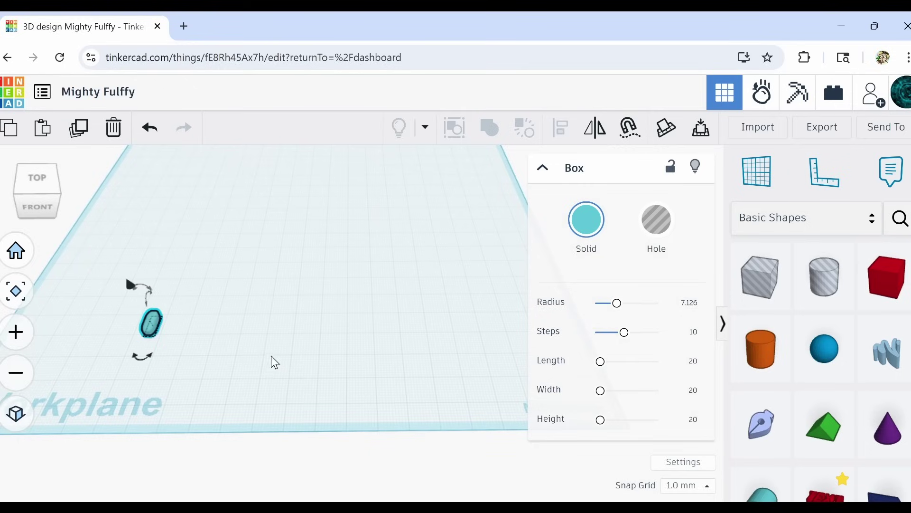
left_click(80, 127)
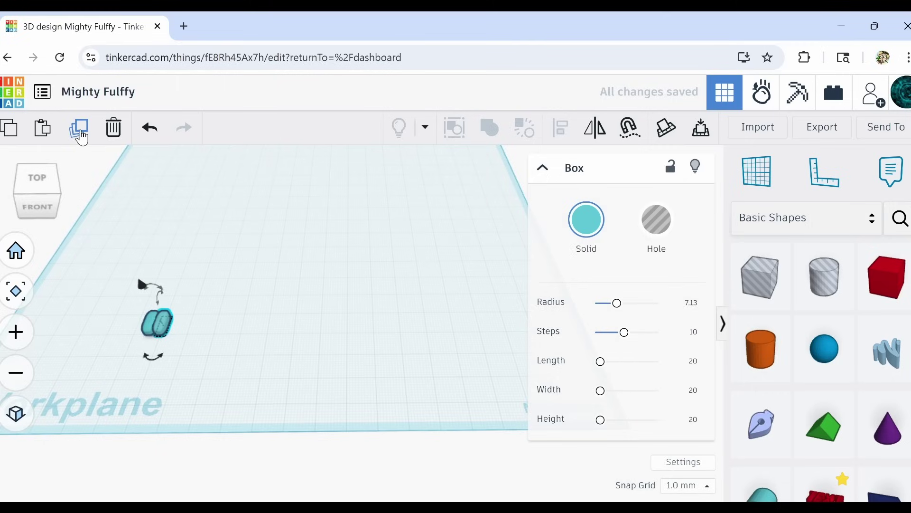
left_click(79, 128)
left_click(79, 129)
left_click(80, 128)
left_click(79, 129)
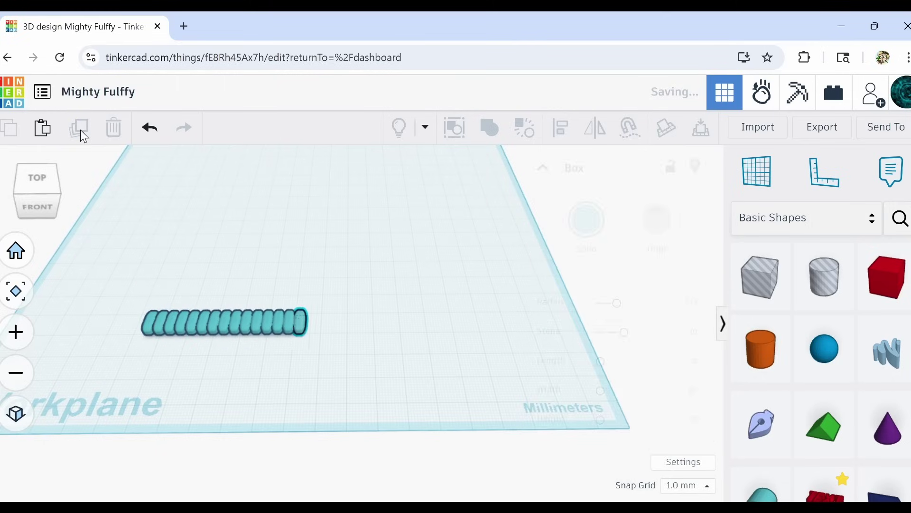
left_click(80, 128)
left_click(80, 128)
left_click(80, 128)
left_click(79, 128)
left_click(80, 128)
left_click(80, 128)
left_click(79, 128)
left_click(79, 128)
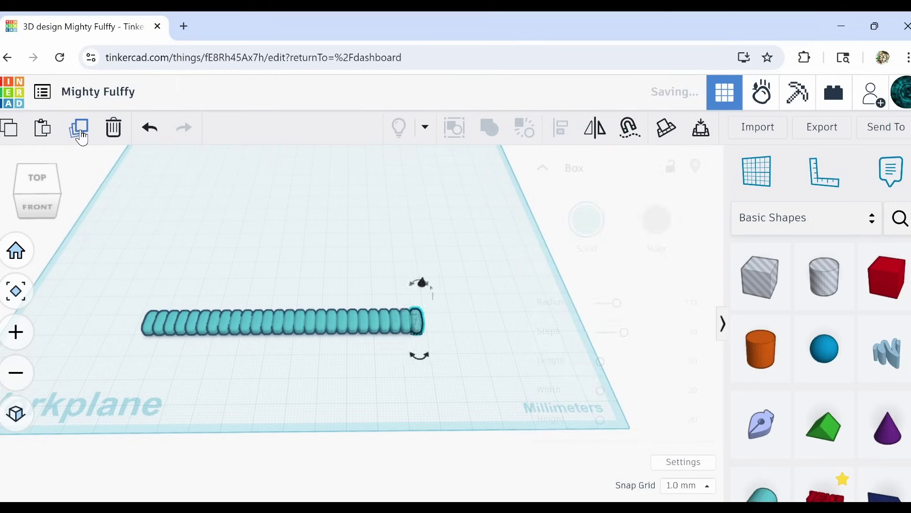
left_click(80, 128)
left_click(80, 128)
left_click(80, 128)
left_click(80, 128)
left_click(80, 129)
left_click(80, 128)
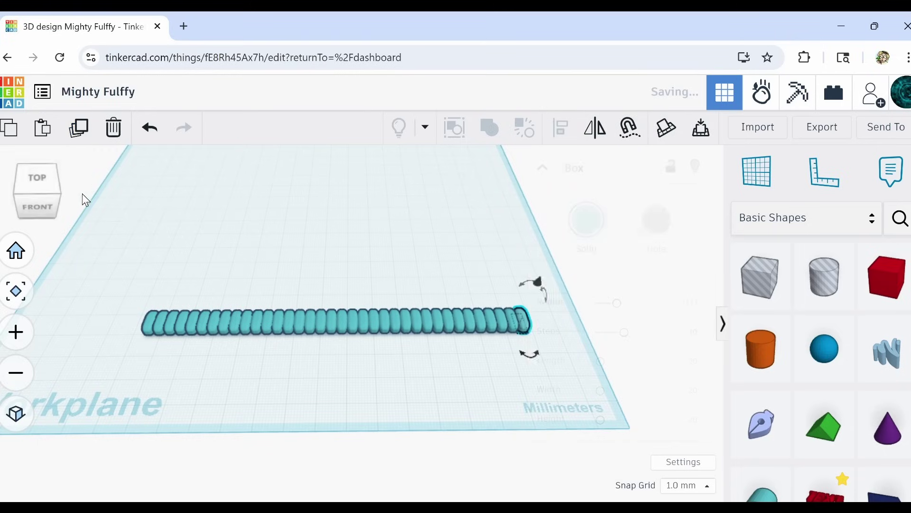
Duplicate the whole row directly behind itself and repeat the duplication until 14 adjoining rows fill the workplane.
left_click_drag(129, 308, 537, 390)
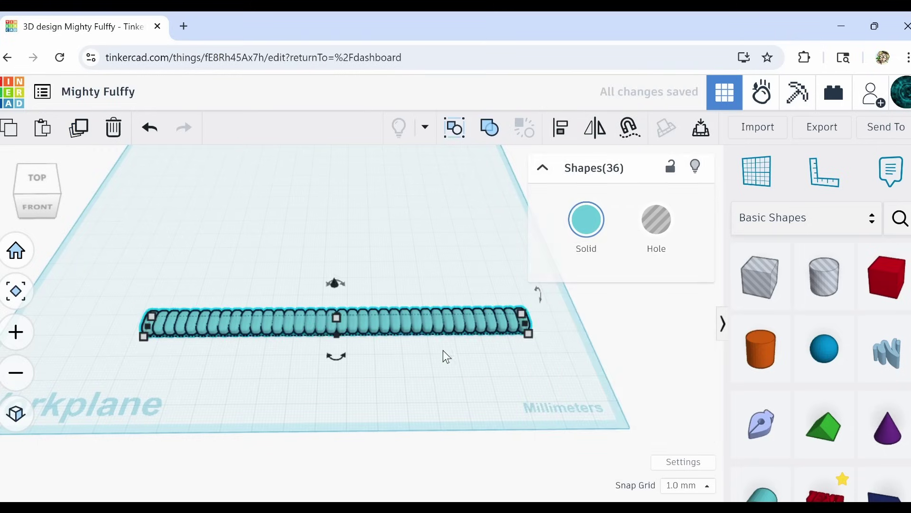
left_click(85, 135)
key("Up")
key("Up")
key("Up")
key("Up")
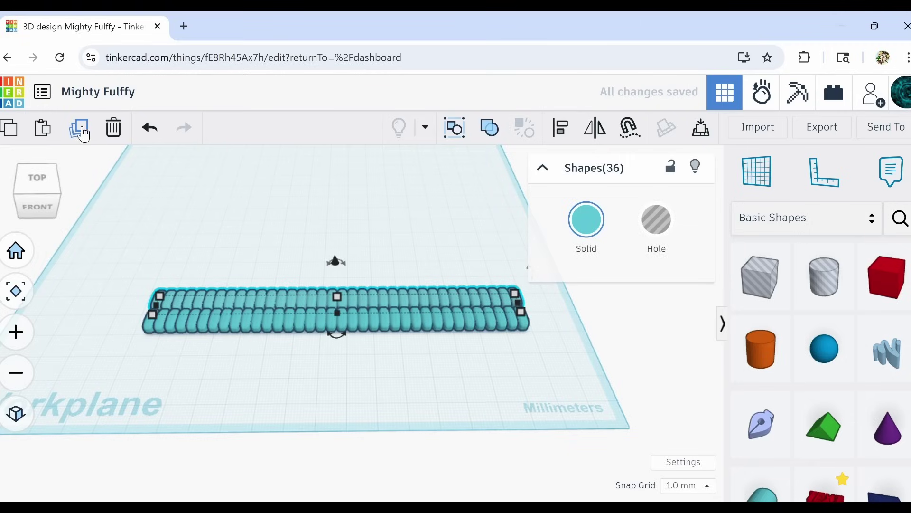
left_click(79, 128)
left_click(79, 128)
left_click(79, 128)
left_click(79, 128)
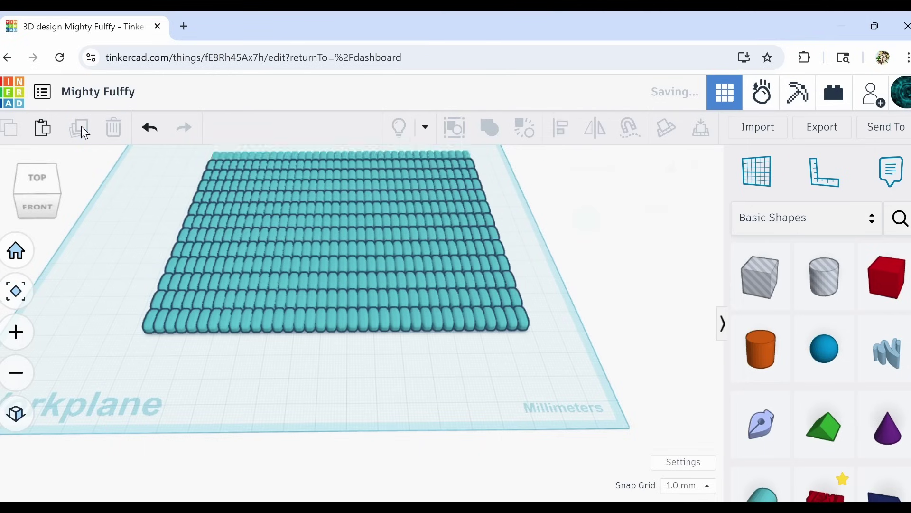
Select the whole layer of rounded boxes, duplicate it directly on top of itself and repeat the duplication until 12 layers are stacked.
middle_click_drag(311, 261, 270, 308)
right_click_drag(116, 220, 156, 246)
left_click_drag(132, 175, 531, 453)
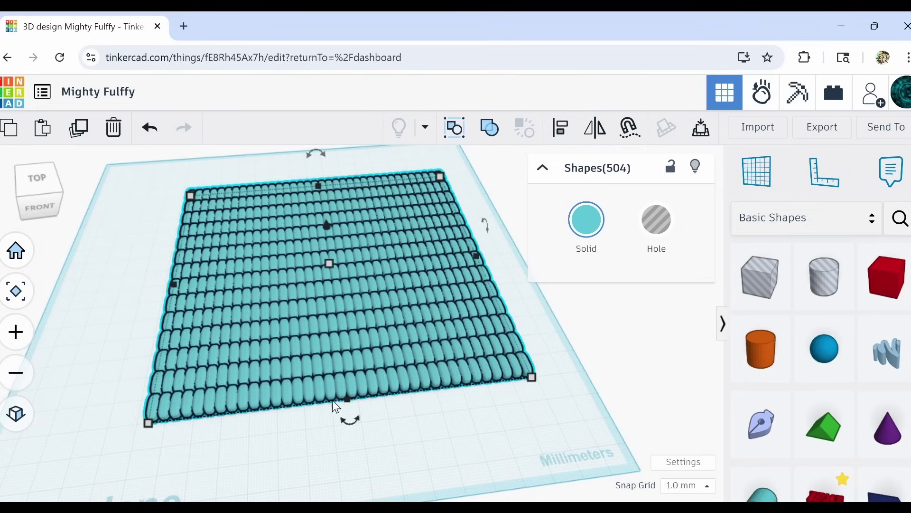
right_click_drag(350, 420, 402, 399)
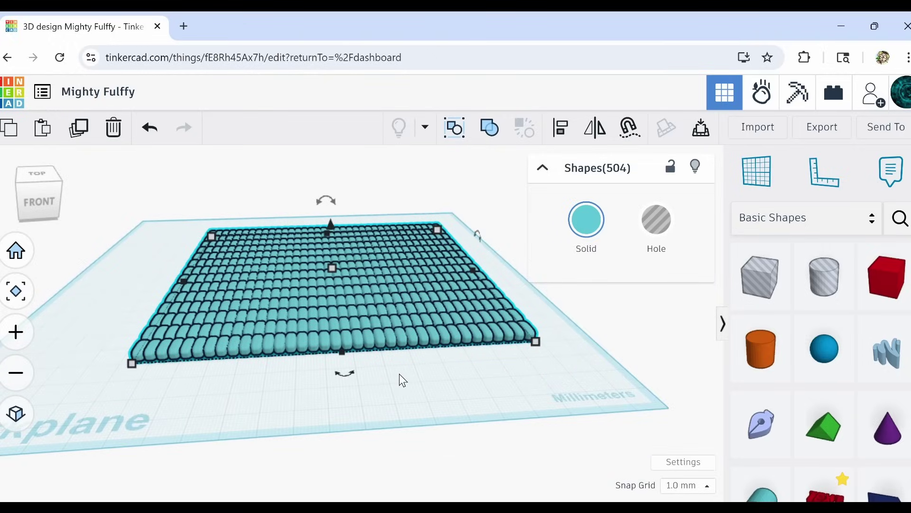
right_click_drag(404, 372, 380, 417)
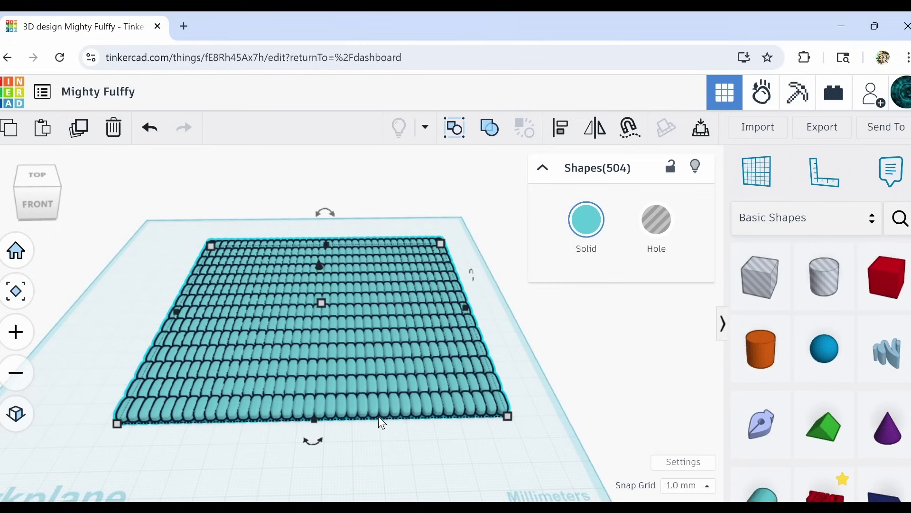
left_click(79, 134)
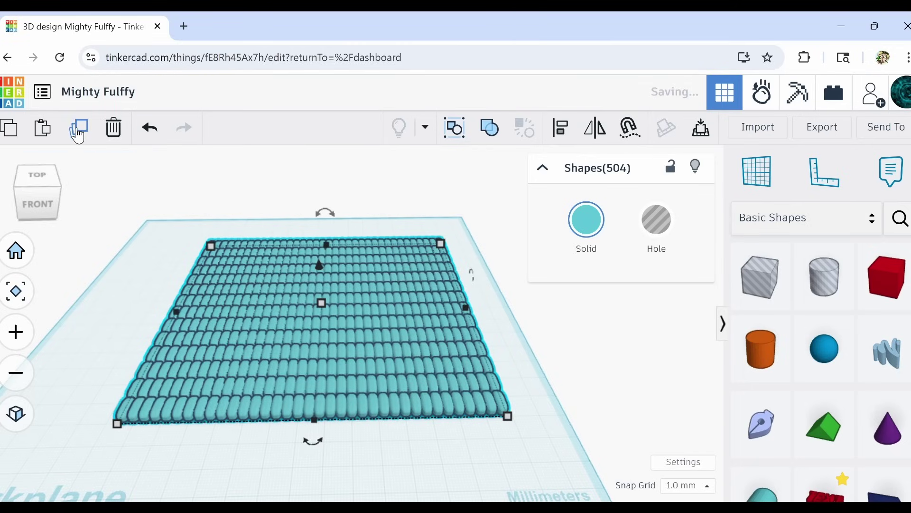
key("ctrl+d")
key("ctrl+d")
key("ctrl+d")
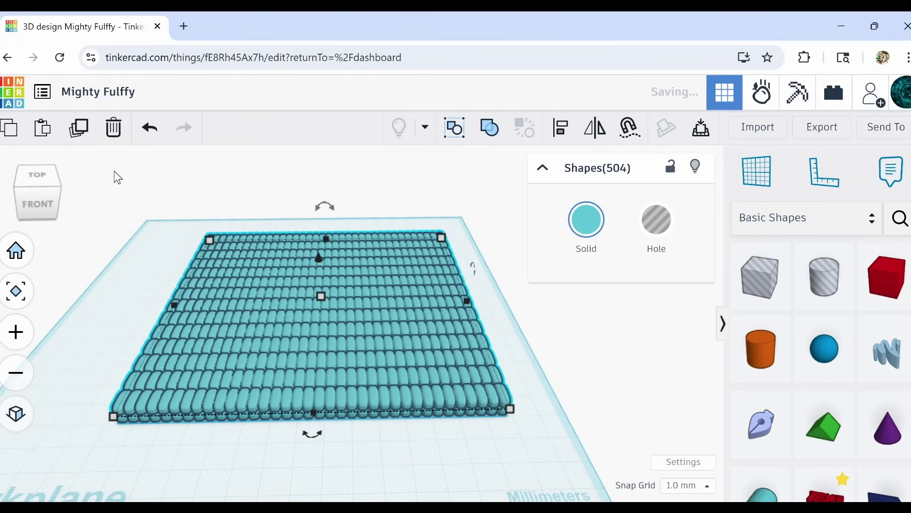
left_click(81, 133)
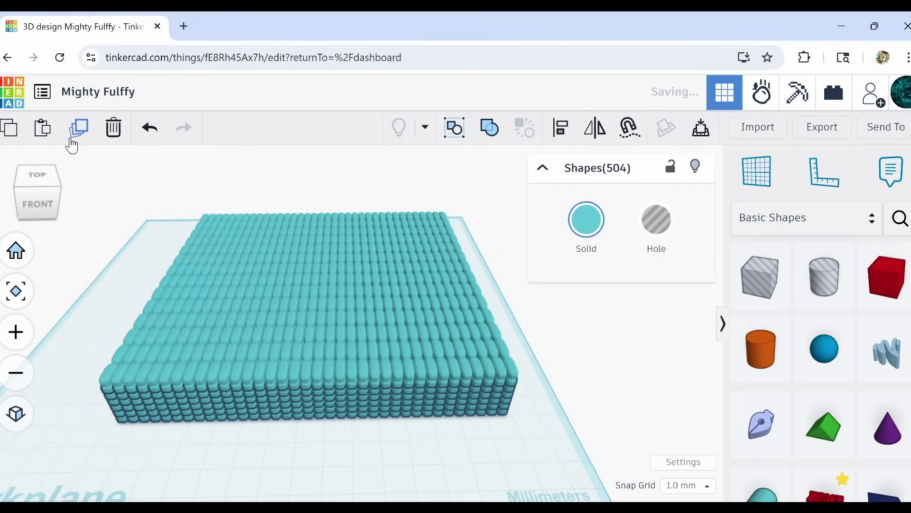
left_click(76, 135)
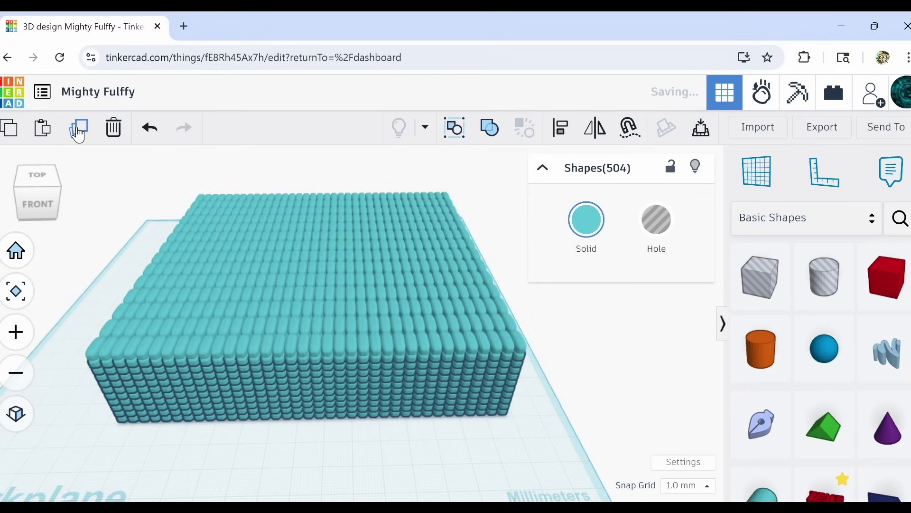
left_click(78, 136)
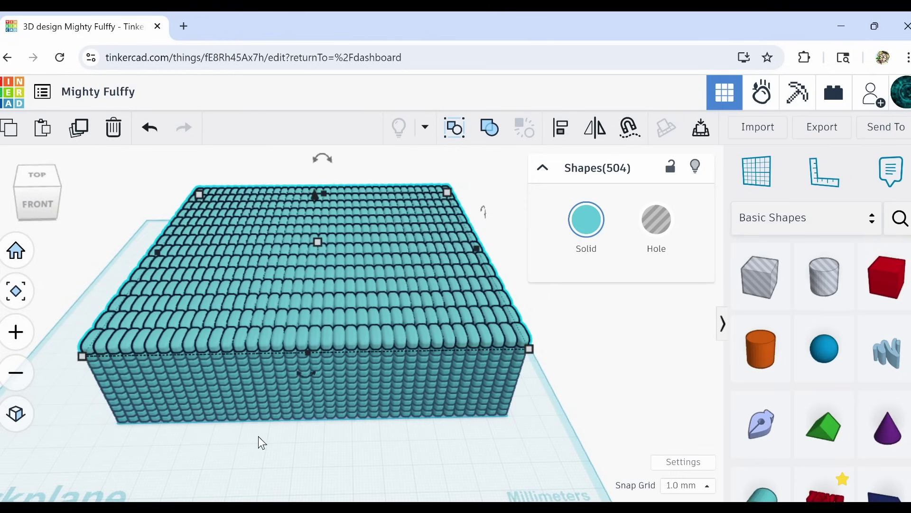
Select the entire 12-layer stack, try to combine it with Bundle Group, and reload the design after waiting on the unresponsive page.
right_click_drag(412, 420, 466, 419)
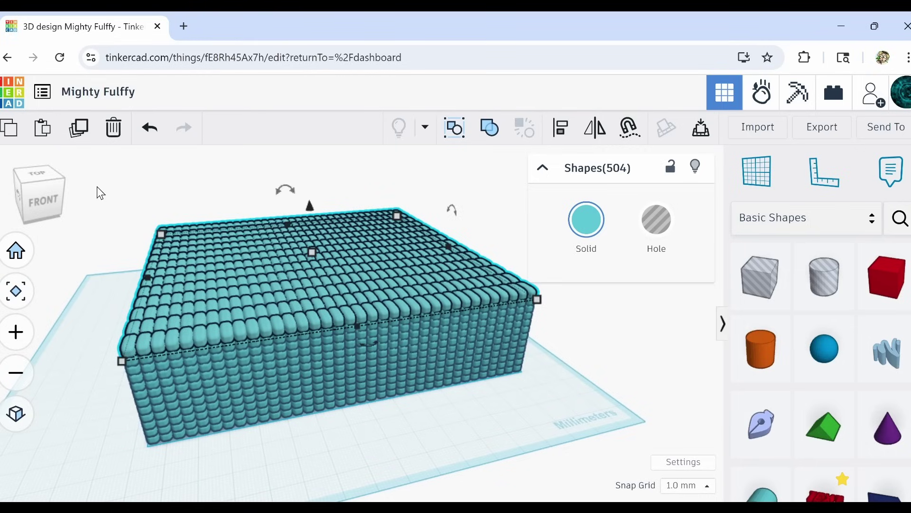
left_click_drag(97, 186, 542, 467)
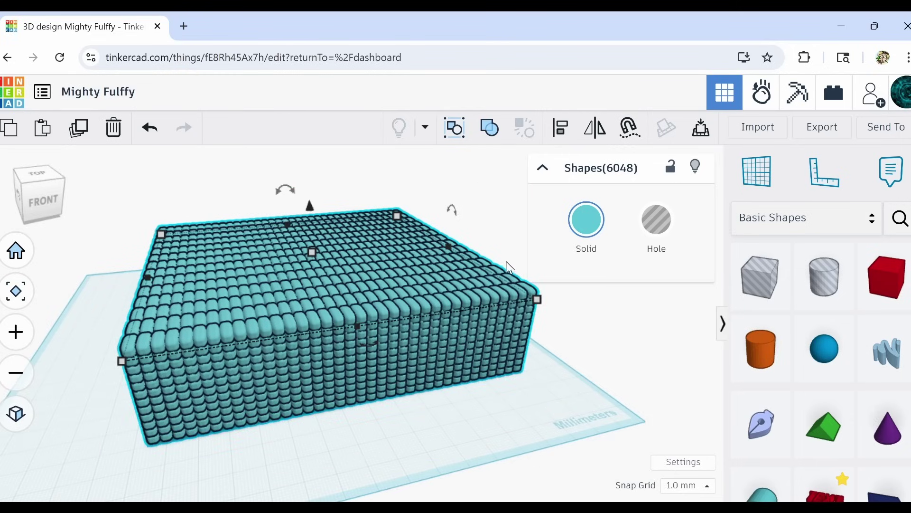
left_click(459, 137)
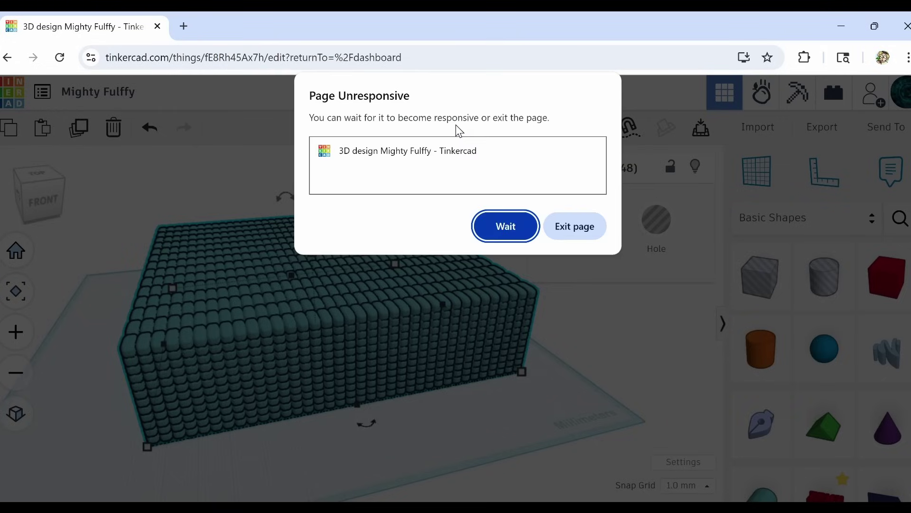
left_click(498, 232)
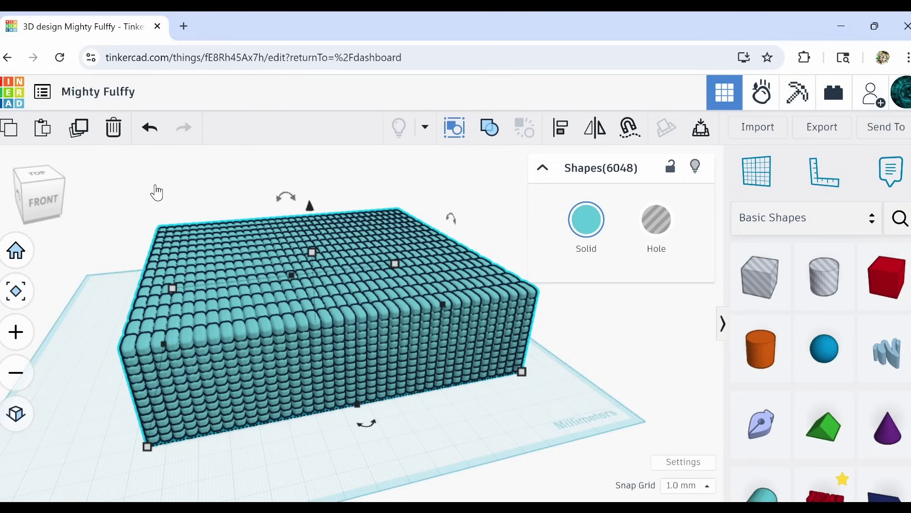
left_click(60, 58)
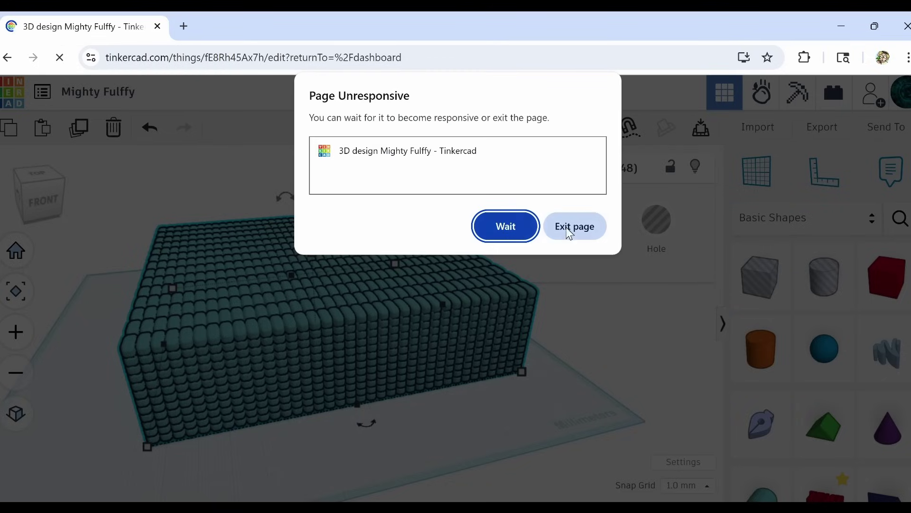
left_click(520, 227)
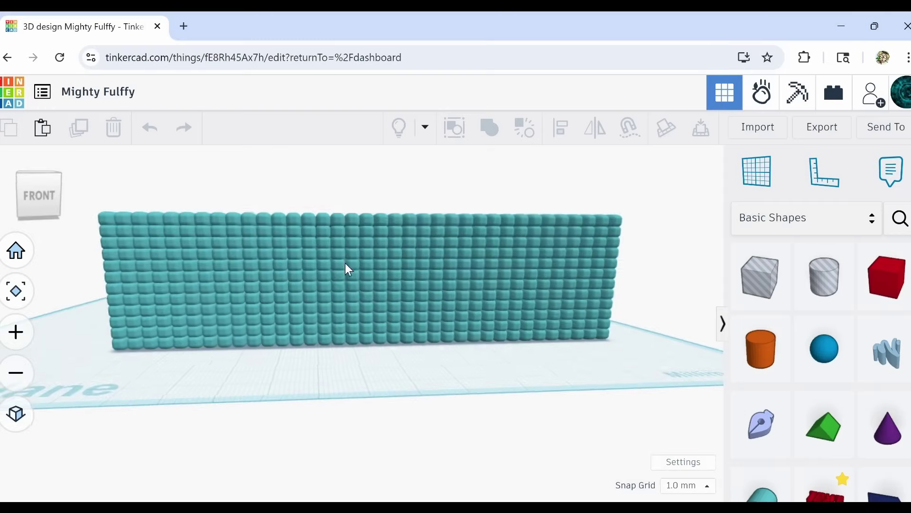
Try again to bundle-group the entire 12-layer stack, exit the unresponsive page and reload the design.
right_click_drag(345, 263, 508, 420)
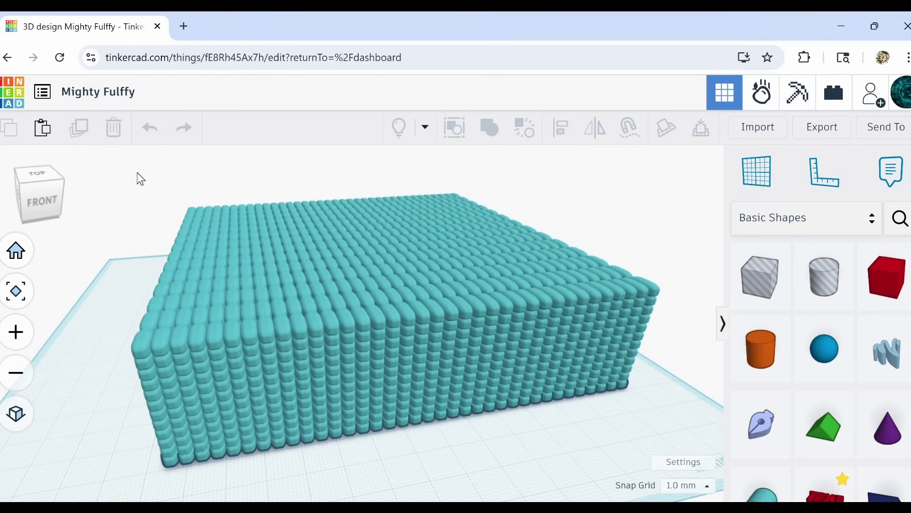
left_click_drag(136, 172, 160, 218)
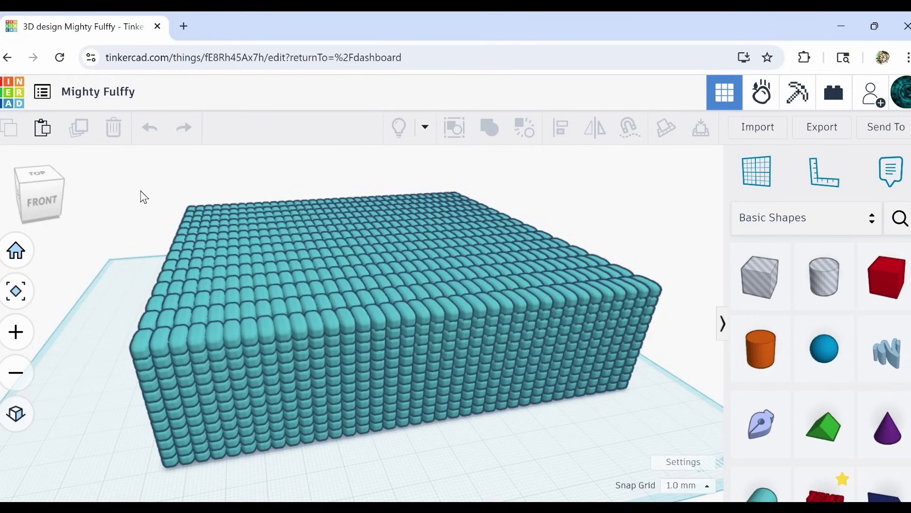
left_click_drag(121, 174, 663, 465)
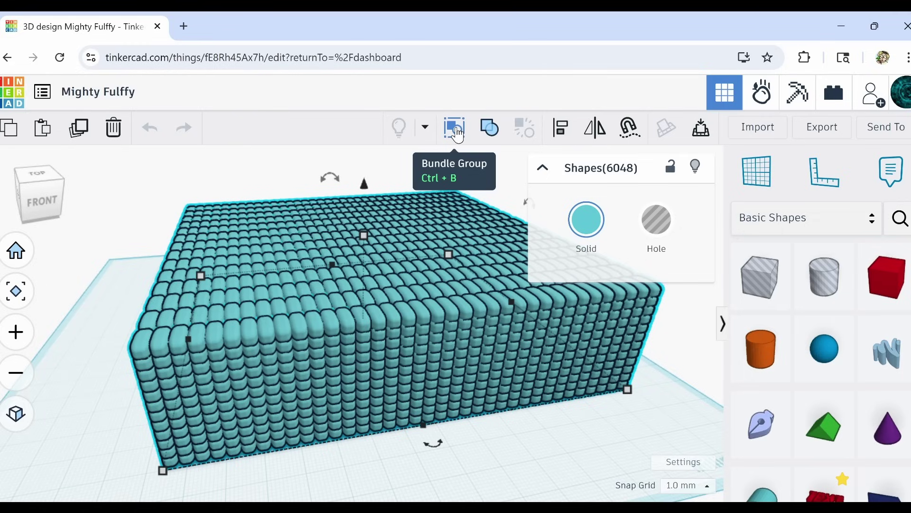
left_click(455, 129)
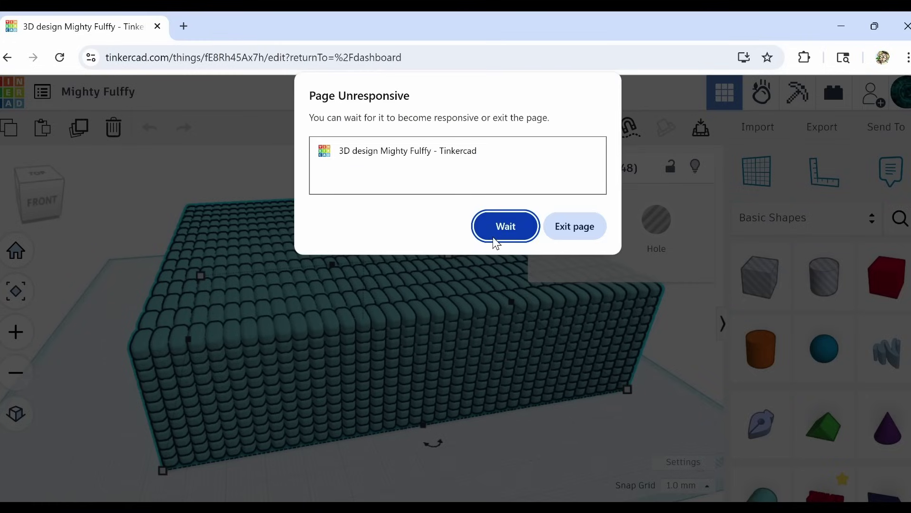
left_click(565, 224)
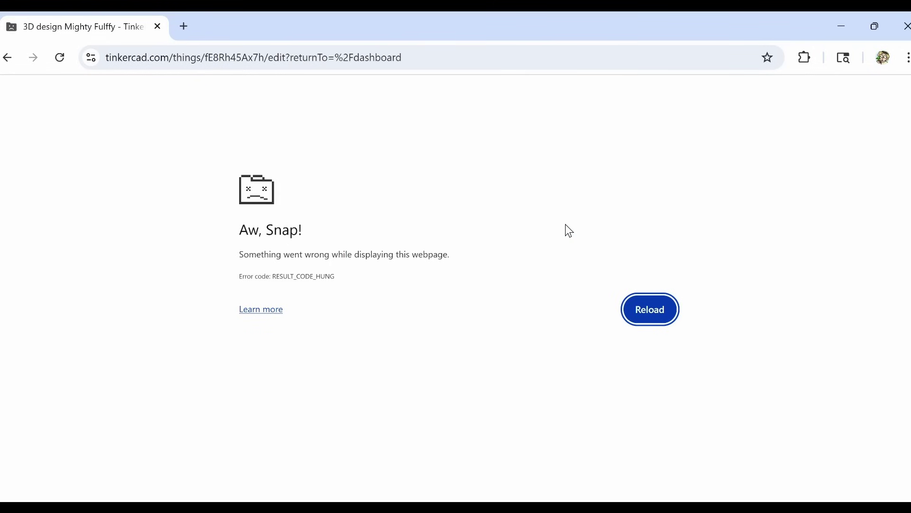
left_click(645, 314)
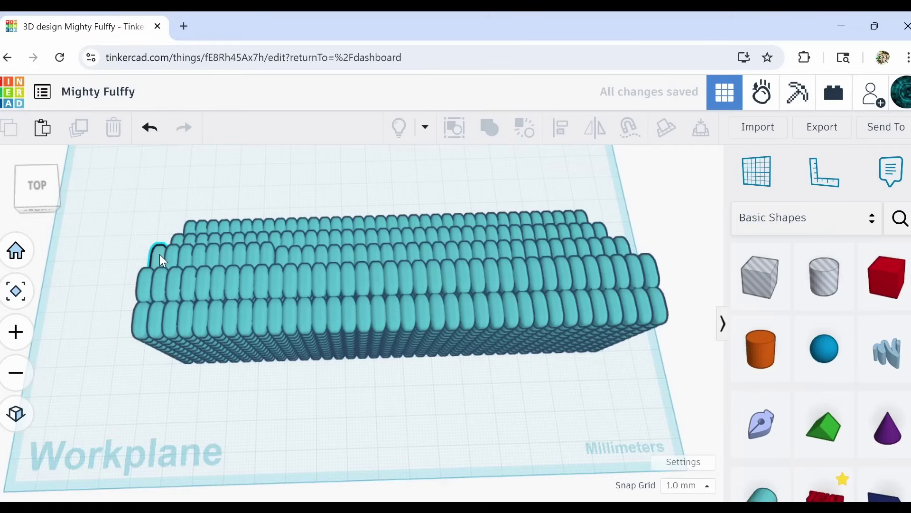
Delete the nine leftover boxes of the incomplete row on top of the third row of the stepped stack.
left_click(161, 254)
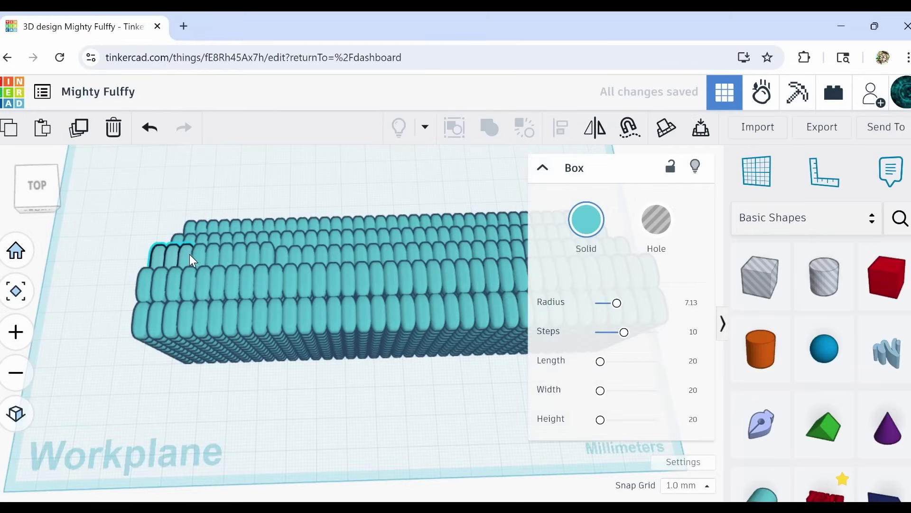
left_click(229, 249, "shift")
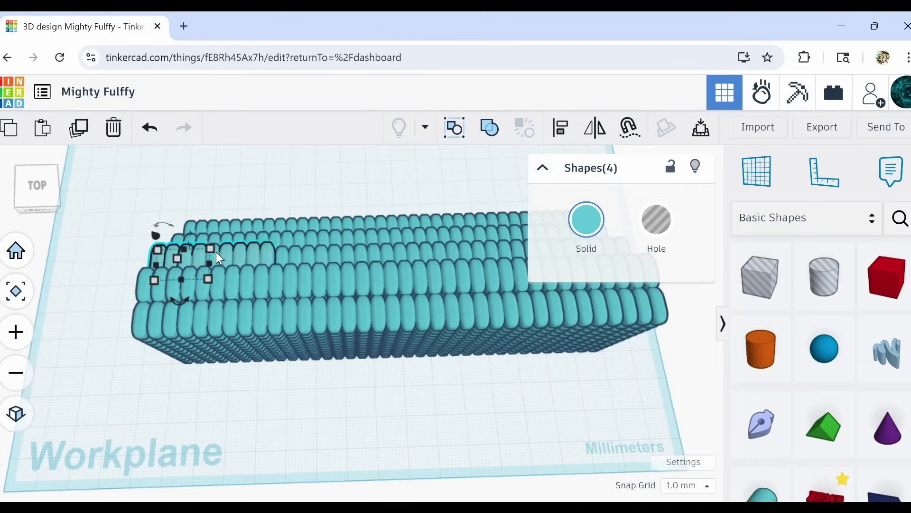
left_click(267, 251, "shift")
left_click_drag(214, 254, 278, 253)
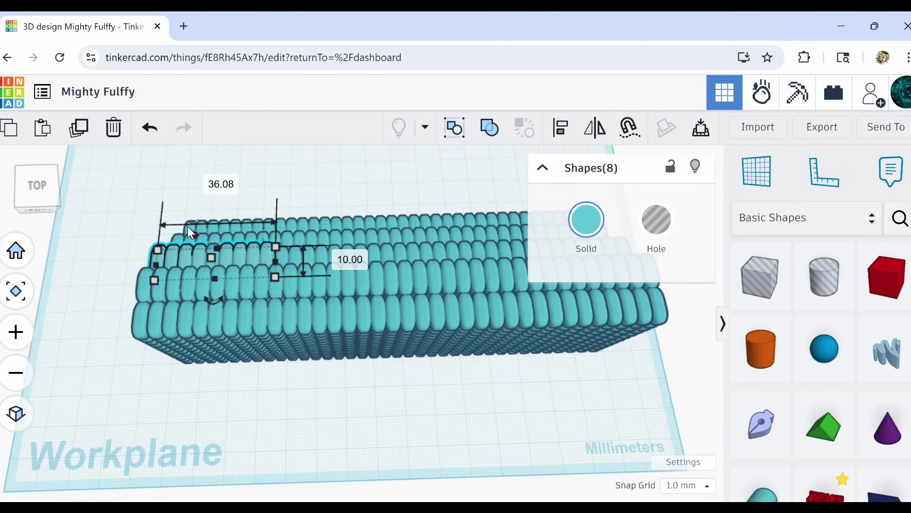
left_click(129, 147)
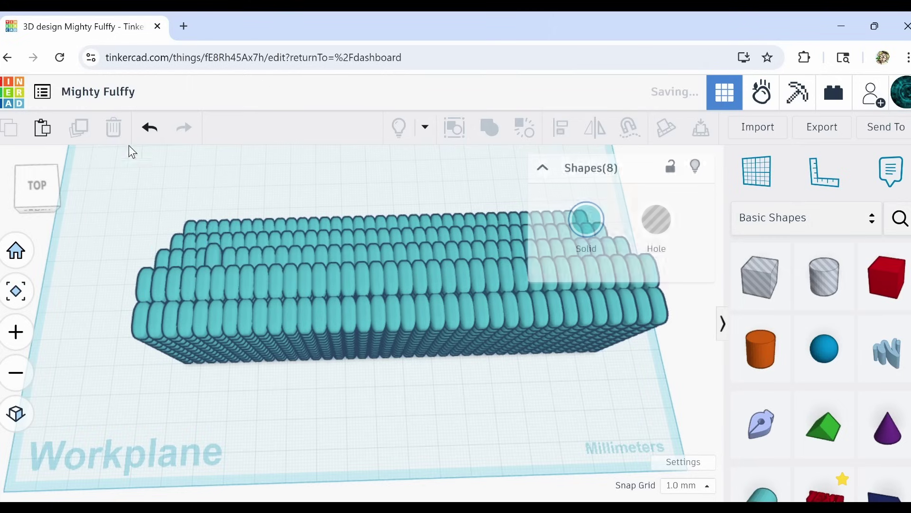
left_click(212, 252)
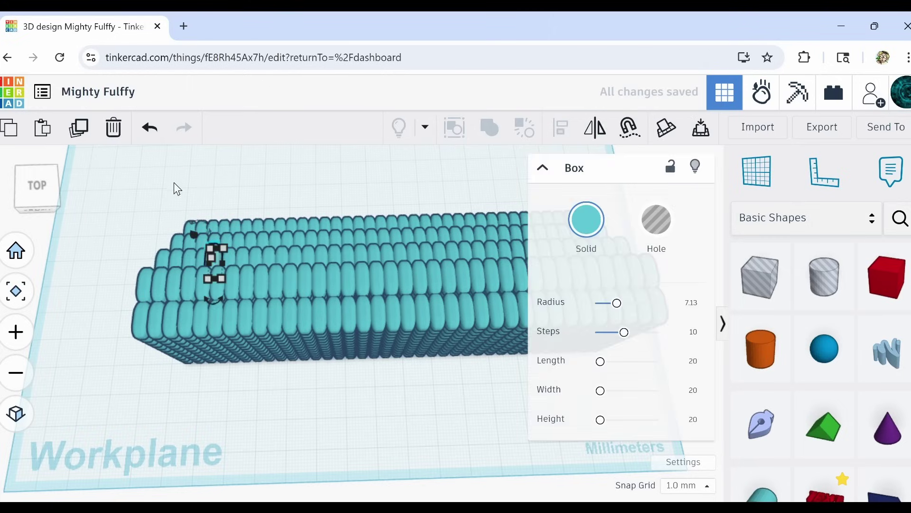
left_click(129, 148)
Select the whole reduced, stepped stack of boxes and try to group it, exiting the page when it stops responding.
right_click_drag(223, 258, 575, 217)
scroll(569, 261, "down", 5)
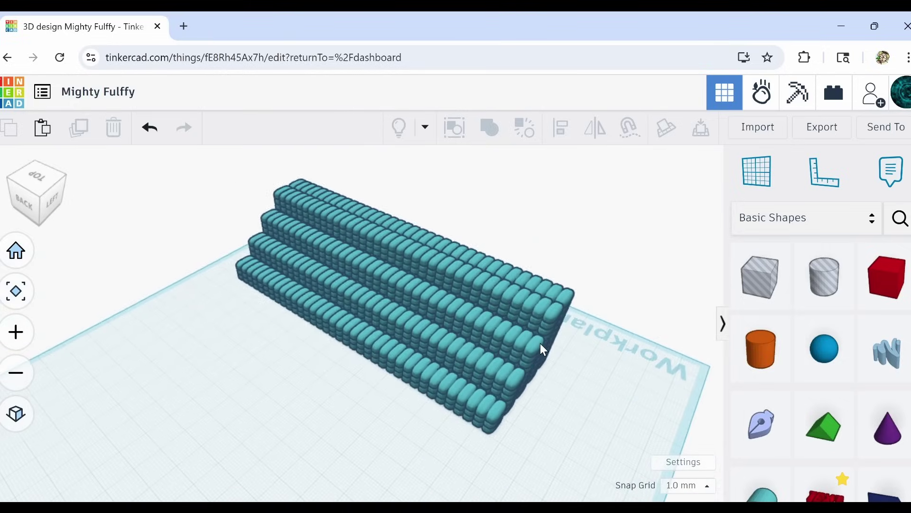
right_click_drag(566, 345, 568, 372)
left_click_drag(170, 190, 557, 457)
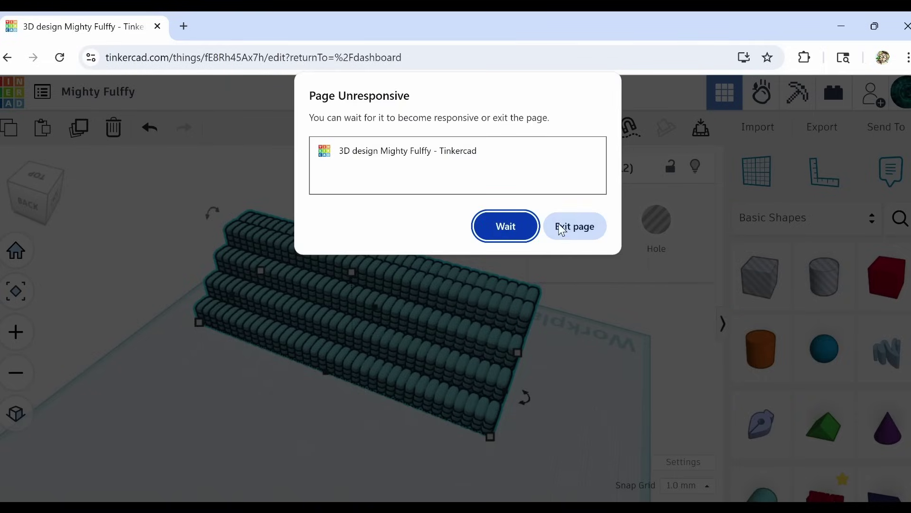
left_click(570, 234)
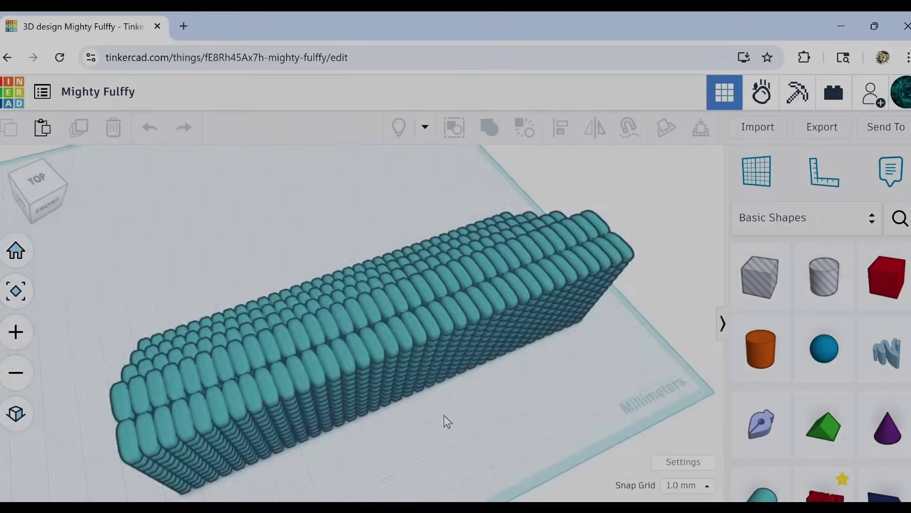
Reselect the full stepped stack for another grouping attempt, exit the frozen page and reload the design.
right_click_drag(443, 417, 707, 403)
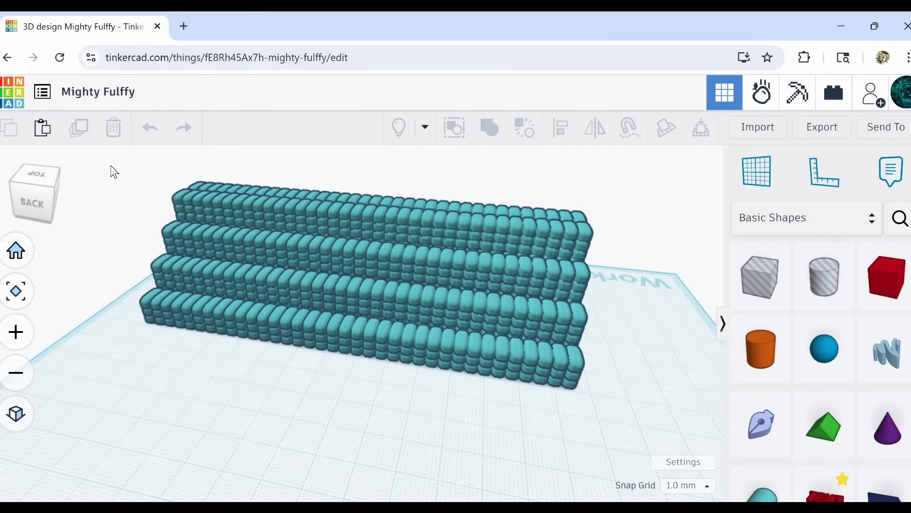
left_click_drag(106, 163, 619, 392)
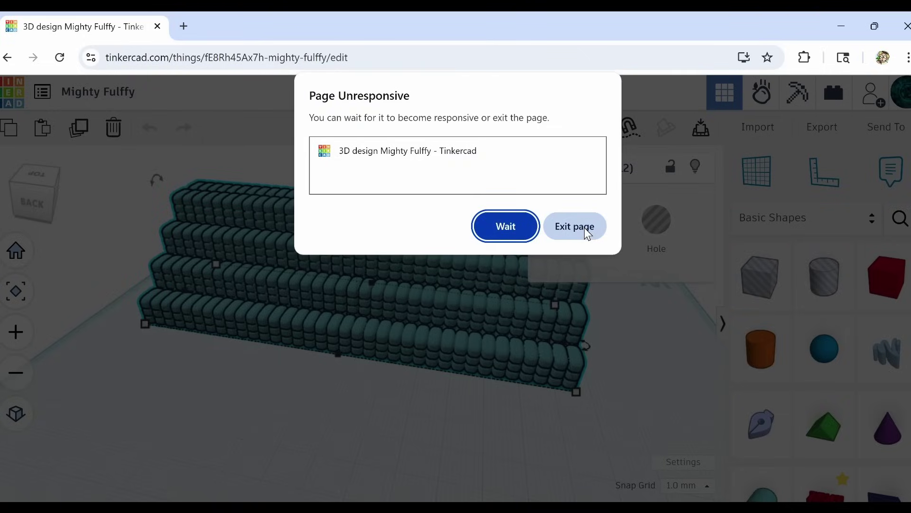
left_click(586, 230)
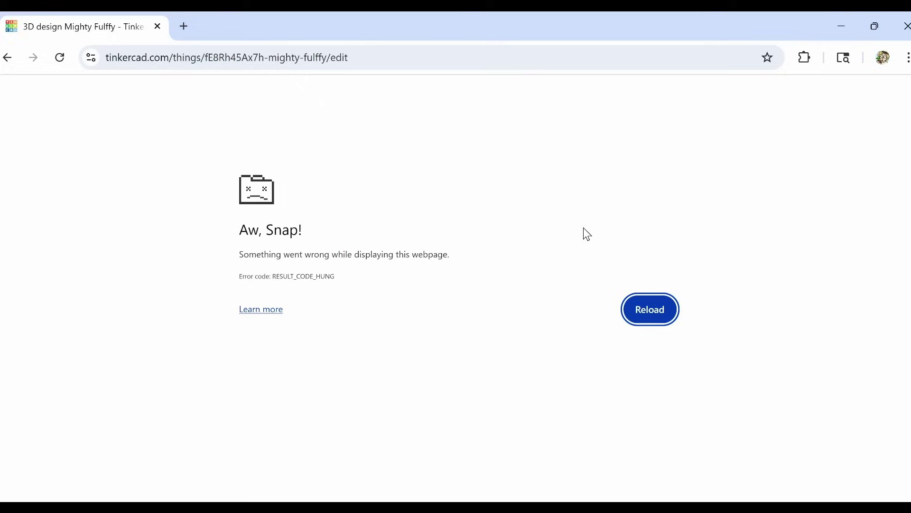
left_click(656, 306)
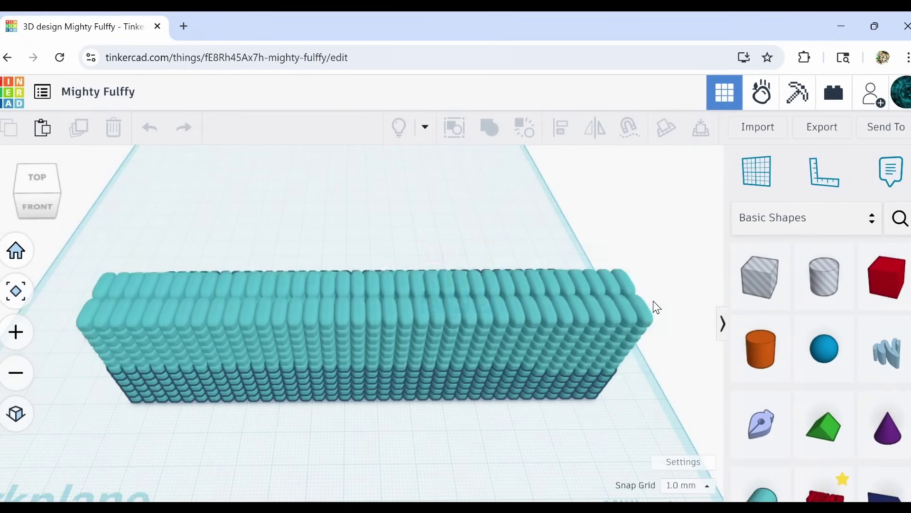
Delete the left half of the stepped stack as seen from behind.
right_click_drag(507, 427, 112, 356)
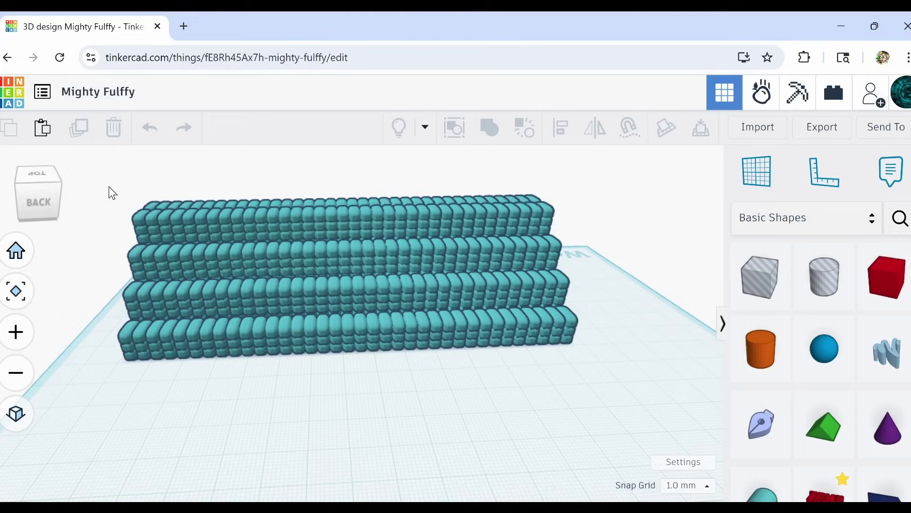
left_click_drag(110, 185, 343, 365)
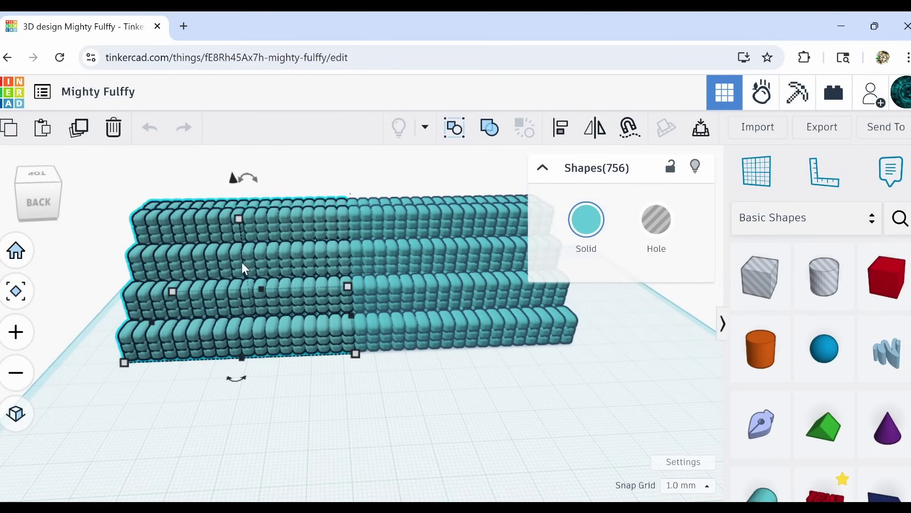
left_click(113, 127)
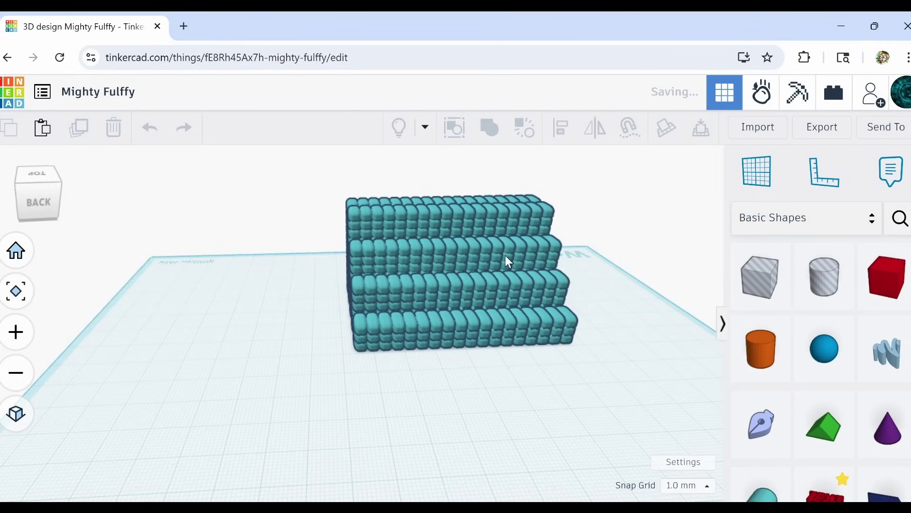
Group the whole remaining stack of boxes as a Bundle and export it as an STL file.
left_click_drag(297, 172, 580, 330)
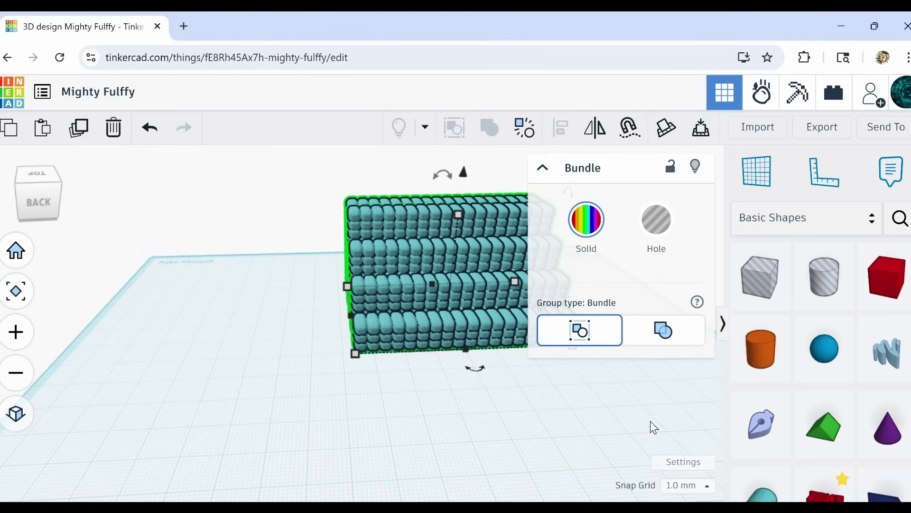
right_click_drag(477, 411, 246, 423)
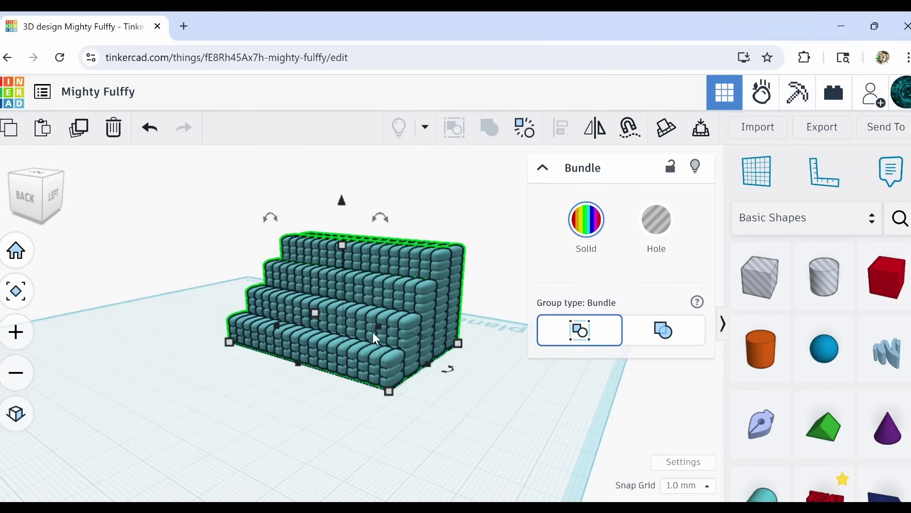
left_click(820, 136)
left_click(515, 354)
Ungroup the bundle, reselect every loose box in the stack and export only the selected shapes as STL.
left_click(524, 137)
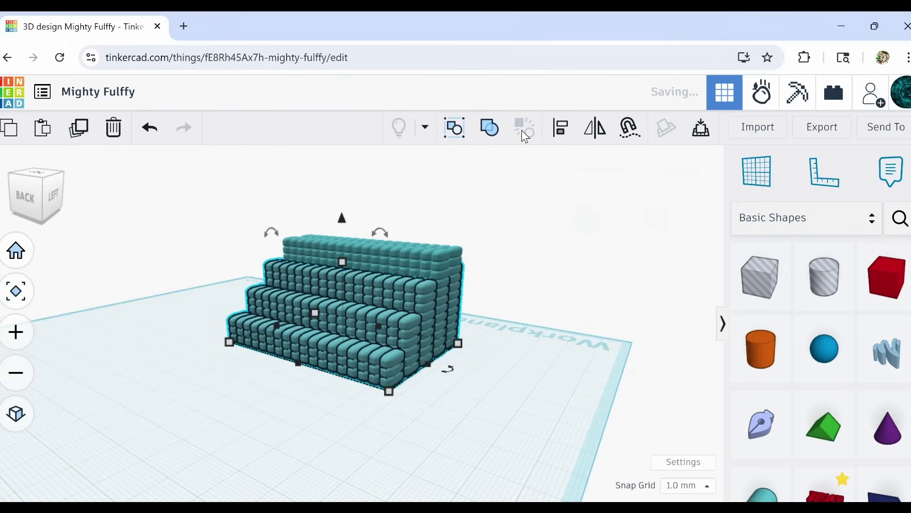
left_click(518, 343)
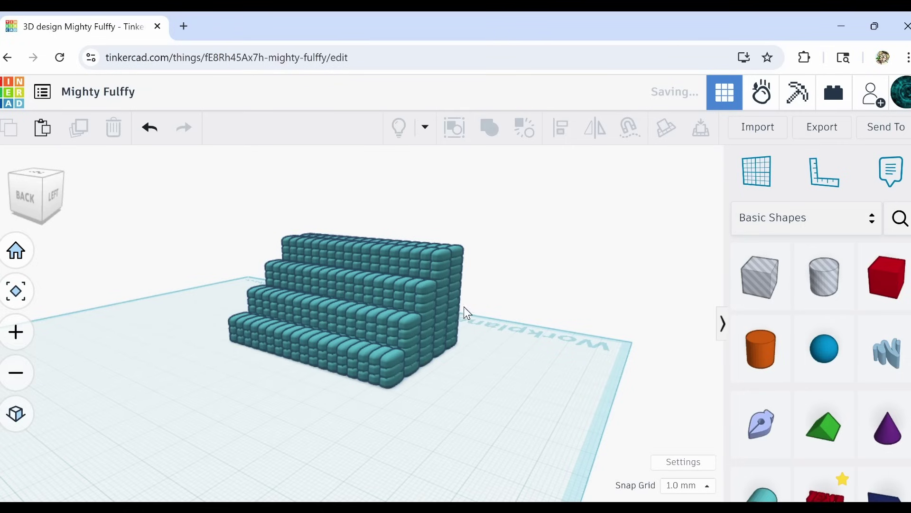
left_click_drag(206, 203, 508, 419)
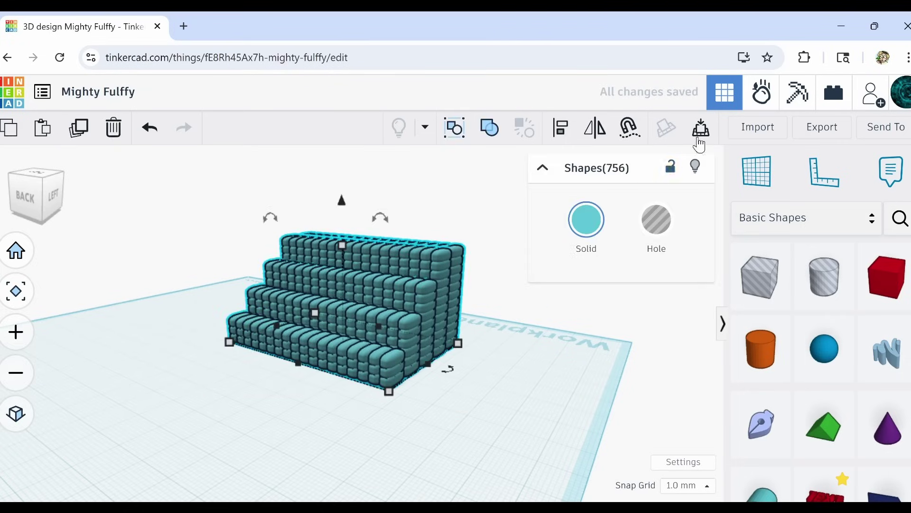
left_click(821, 126)
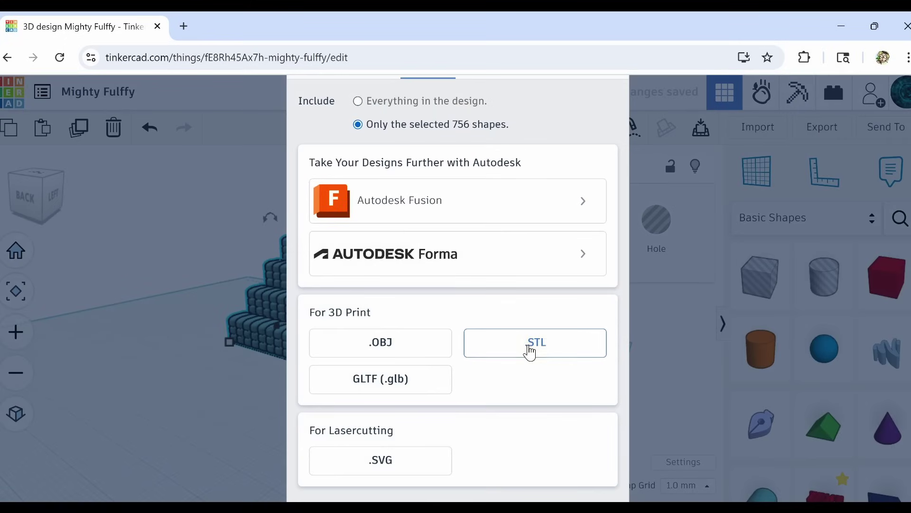
left_click(528, 349)
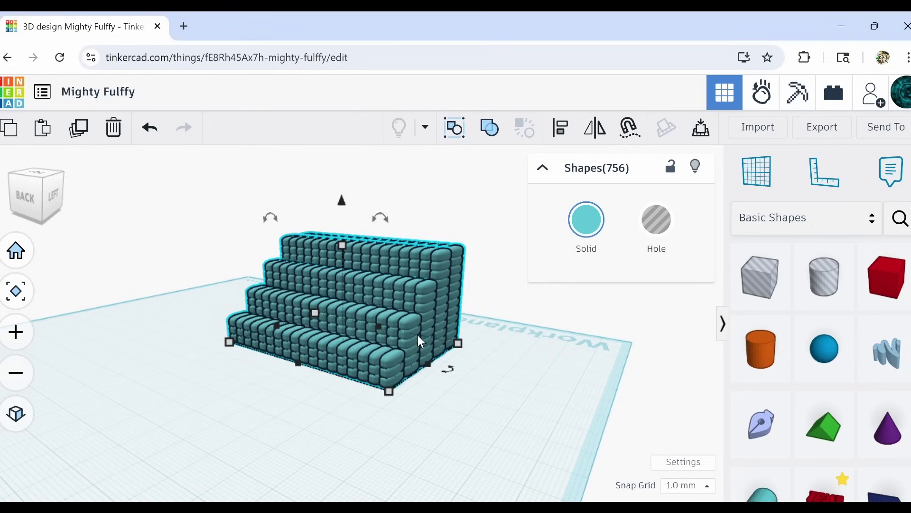
Examine the ungrouped stepped stack up close from several angles, reselecting and deselecting all its boxes.
scroll(338, 275, "up", 5)
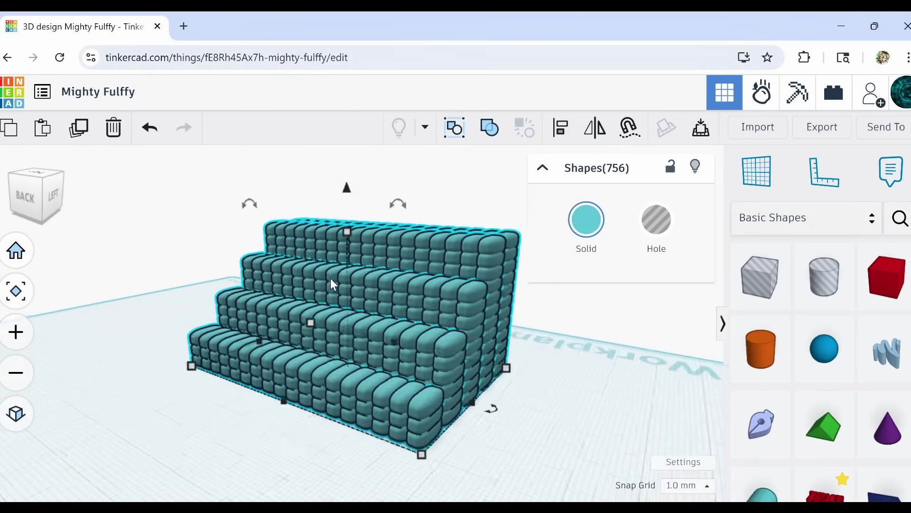
right_click_drag(331, 278, 417, 298)
middle_click_drag(429, 299, 382, 321)
right_click_drag(420, 335, 332, 323)
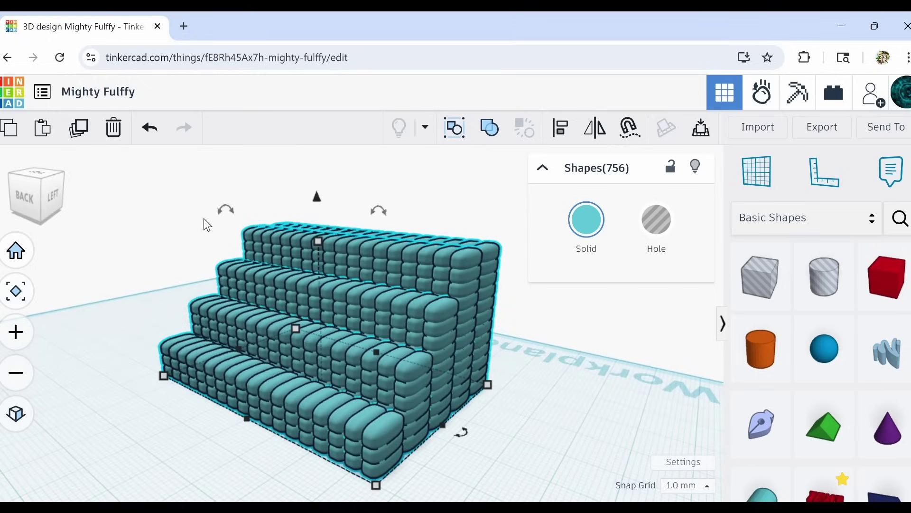
left_click(141, 203)
left_click_drag(168, 227, 534, 488)
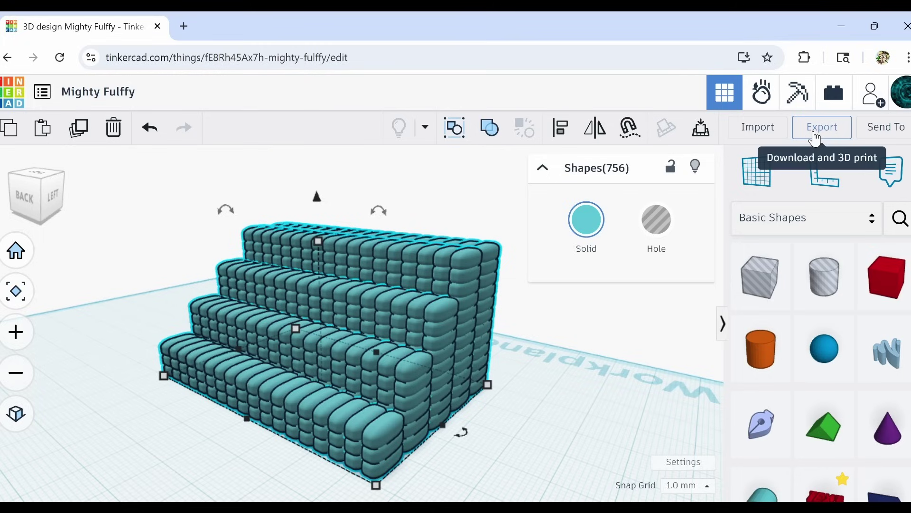
right_click_drag(353, 291, 350, 304)
left_click(517, 288)
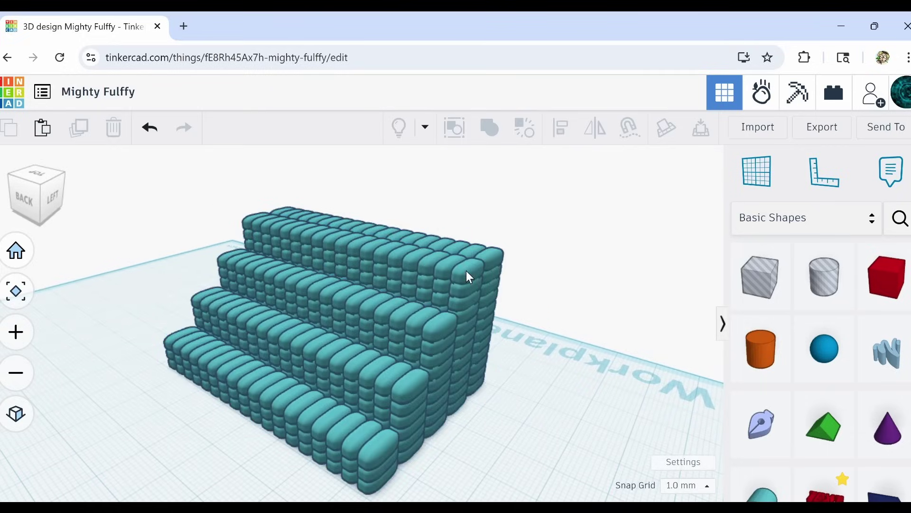
Try to move the single box at the near end of the top step, and undo the change.
left_click(466, 278)
left_click_drag(466, 275, 462, 268)
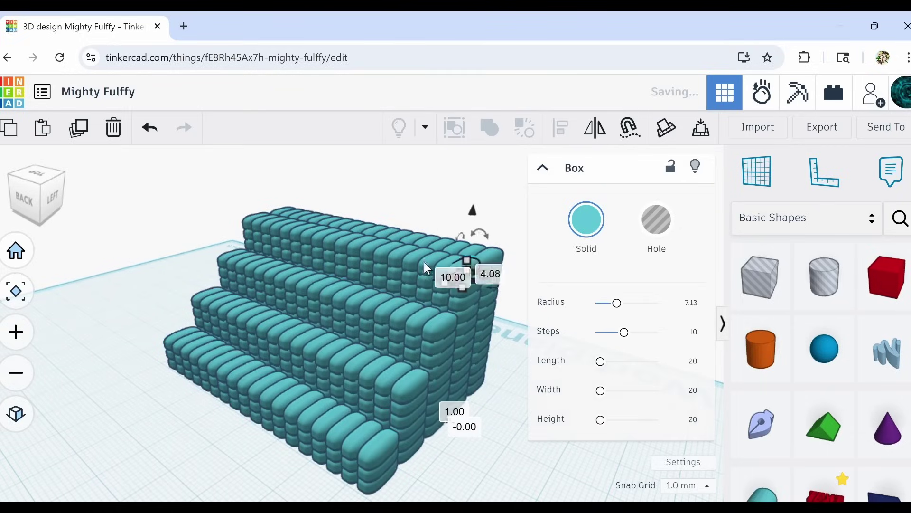
left_click(149, 128)
Reselect the entire stepped stack and try to group it as a Union.
left_click(187, 214)
left_click_drag(127, 179, 528, 487)
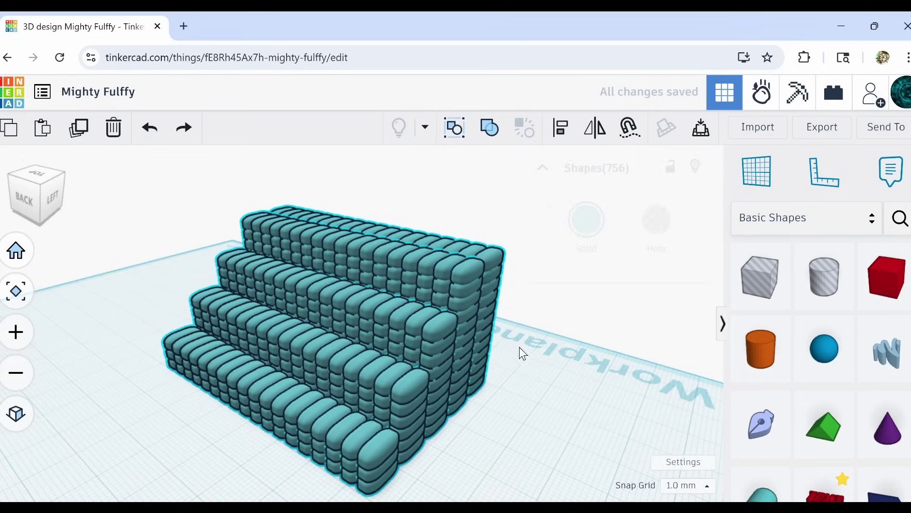
left_click(499, 135)
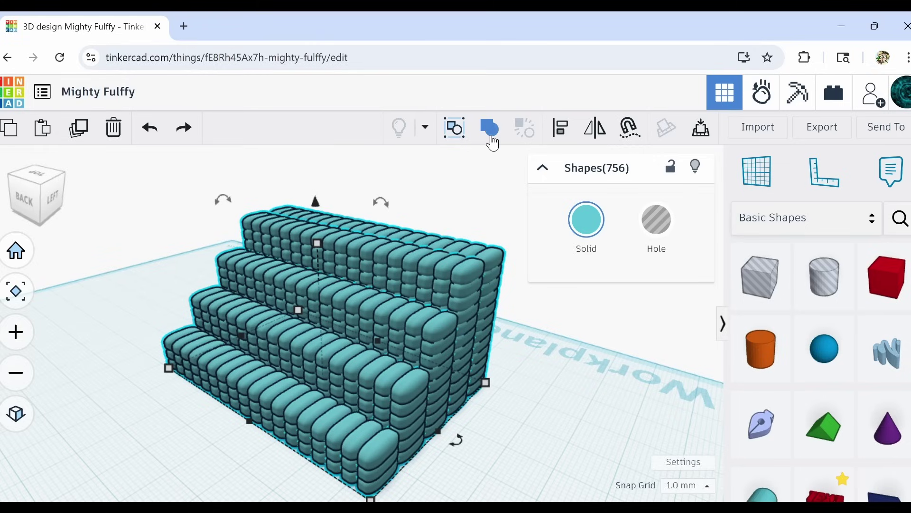
left_click(491, 137)
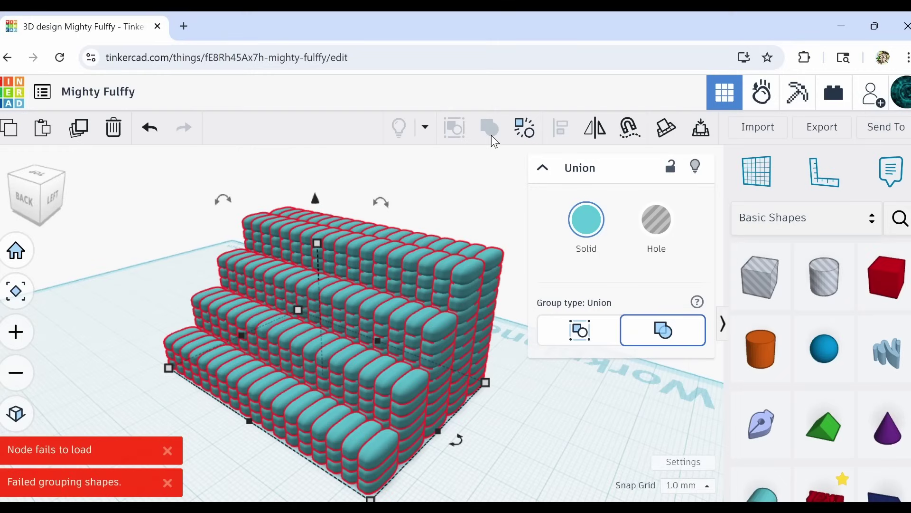
Inspect the attempted Union of the stack, ungroup it back into separate boxes and clear the selection.
left_click(153, 431)
left_click(336, 304)
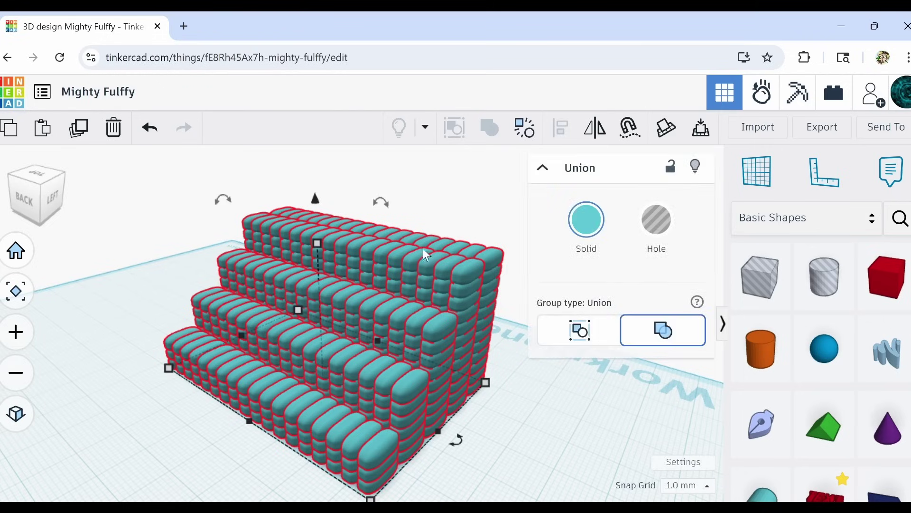
mouse_move(375, 297)
left_mouse_down()
mouse_move(451, 326)
mouse_move(363, 281)
mouse_move(363, 289)
left_mouse_up()
right_click_drag(429, 232, 480, 225)
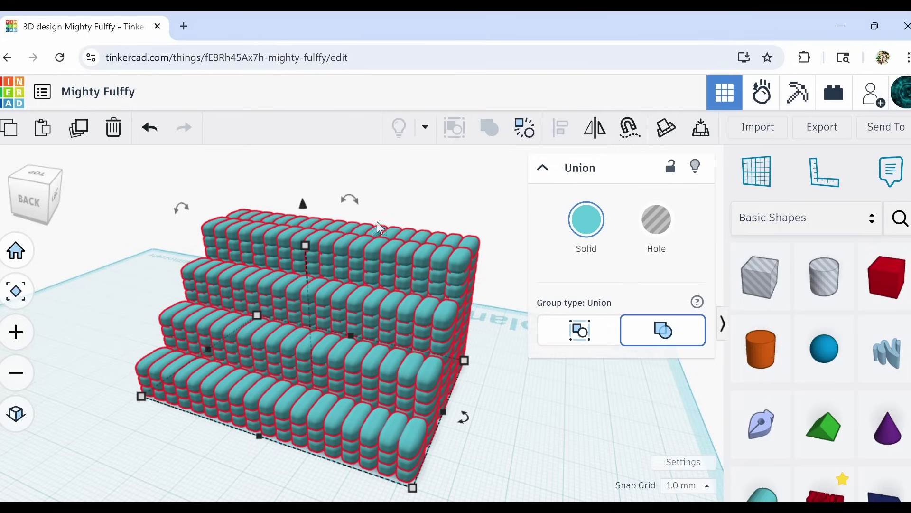
left_click(532, 134)
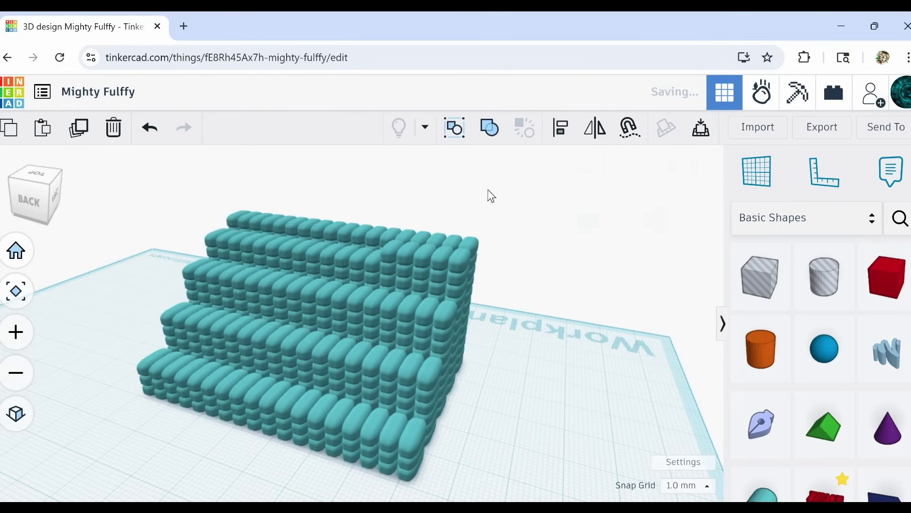
left_click(173, 230)
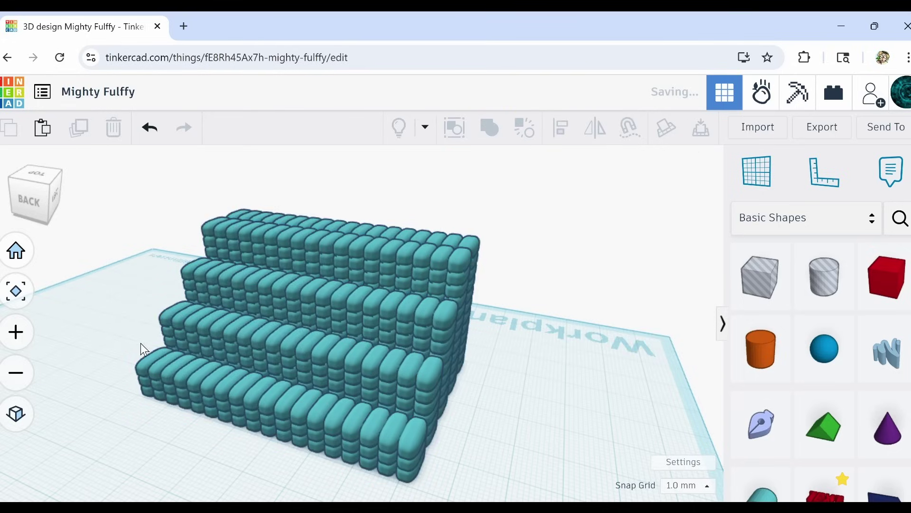
Select the whole stepped stack from behind and group it as a Bundle.
right_click_drag(141, 343, 150, 253)
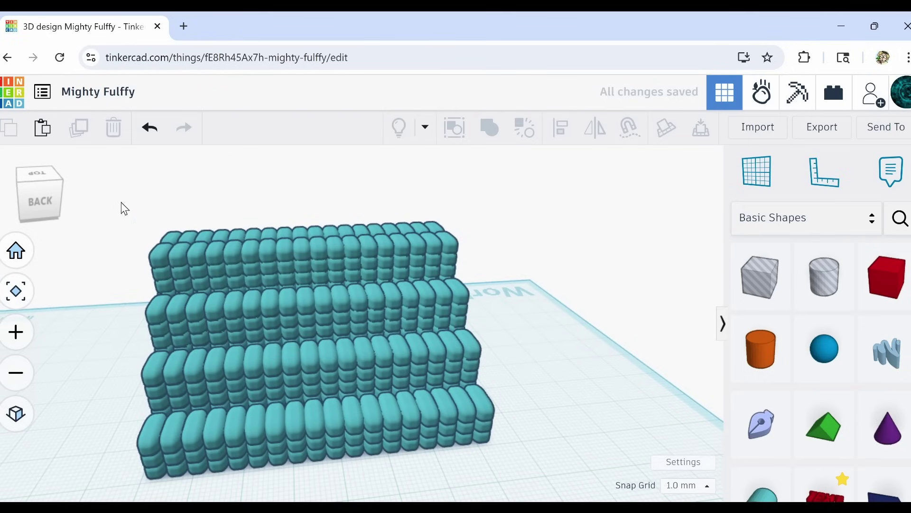
left_click_drag(121, 204, 499, 489)
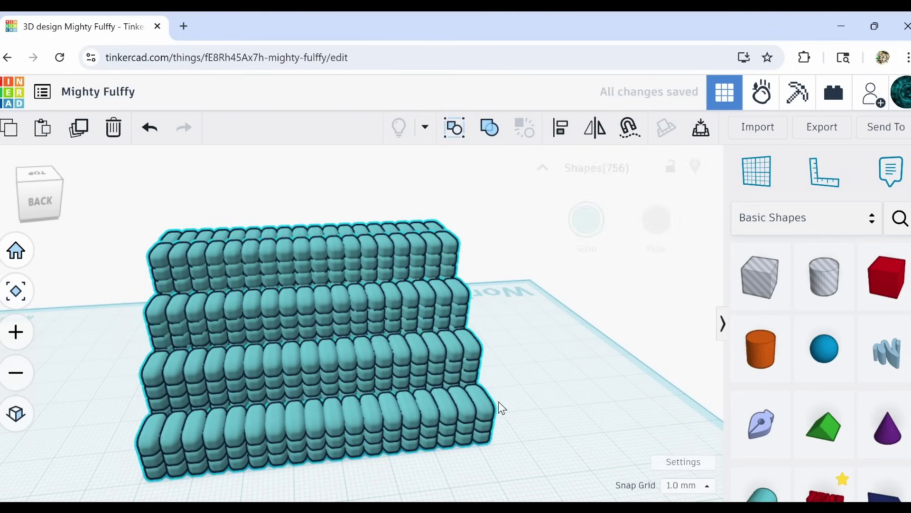
left_click(453, 133)
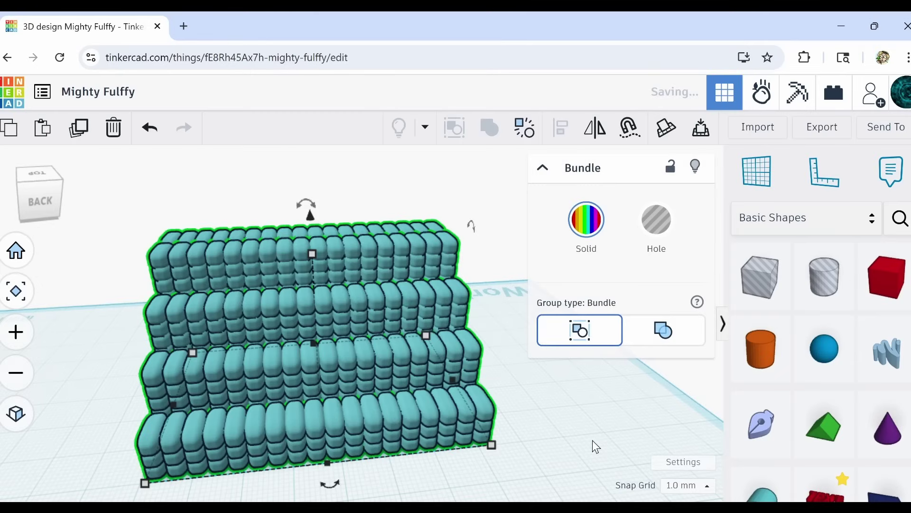
Examine the outlines of the bundled boxes from the back and side of the stack.
right_click_drag(581, 425, 373, 381)
left_click_drag(373, 381, 421, 346)
right_click_drag(489, 409, 385, 421)
scroll(360, 364, "up", 3)
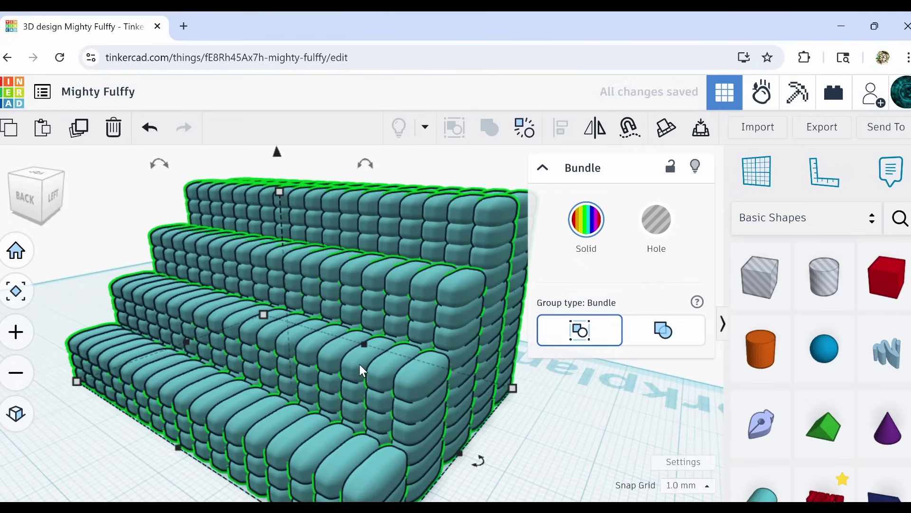
scroll(360, 363, "down", 1)
right_click_drag(380, 379, 446, 409)
middle_click_drag(314, 369, 321, 378)
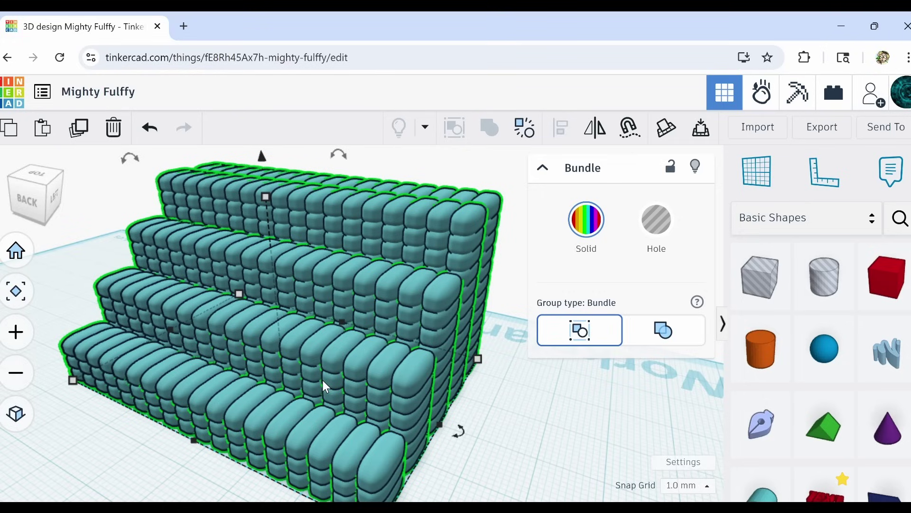
right_click_drag(321, 378, 358, 366)
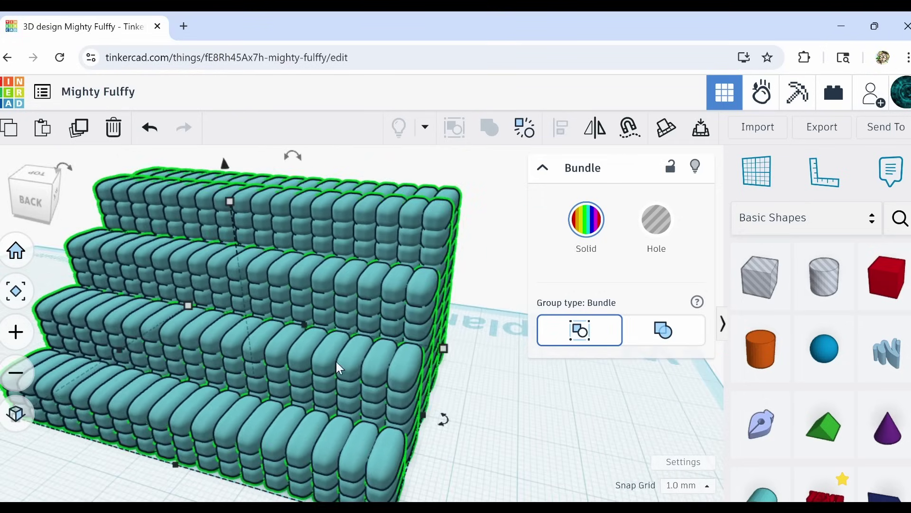
Inspect at close range how neighbouring rounded boxes meet between two steps of the bundle.
scroll(229, 377, "down", 3)
right_click_drag(229, 377, 455, 374)
scroll(264, 354, "up", 4)
scroll(337, 376, "up", 3)
right_click_drag(247, 359, 374, 362)
middle_click_drag(300, 364, 465, 366)
left_click_drag(331, 365, 284, 345)
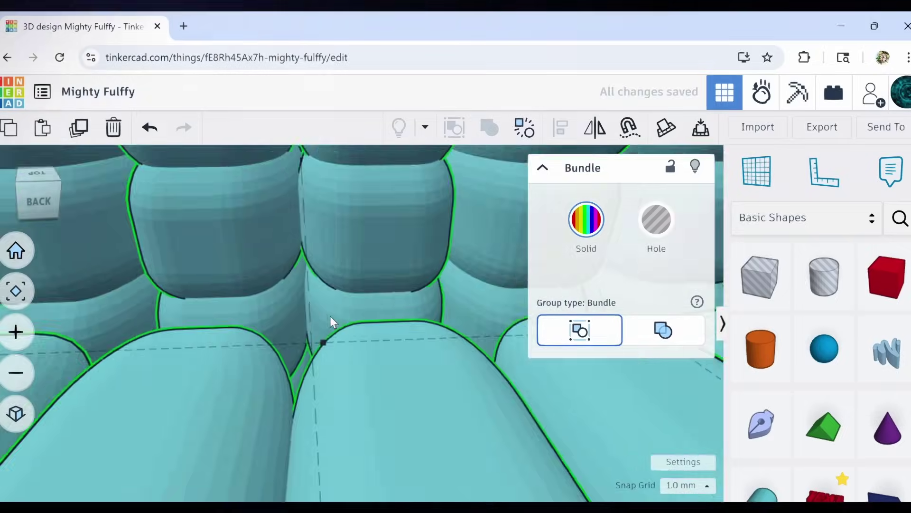